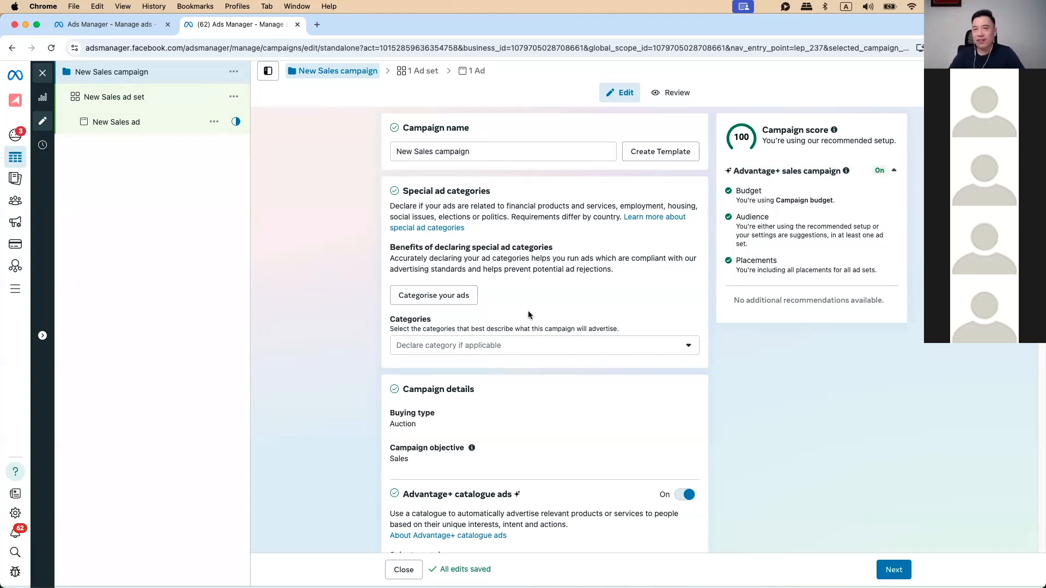
Review the campaign's special ad categories and details, and expand the available campaign objectives.
scroll(528, 311, "down", 2)
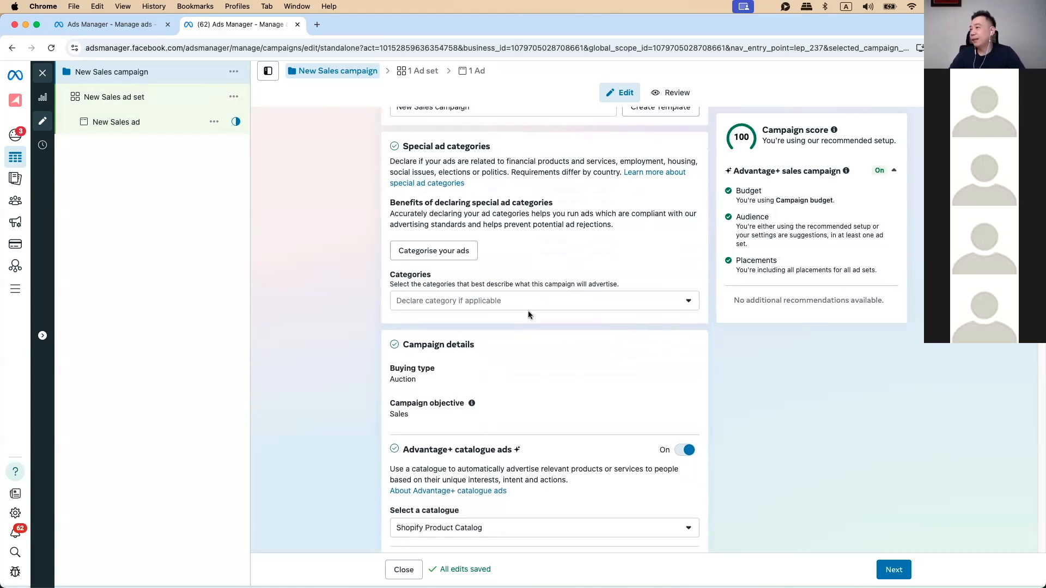
scroll(528, 314, "up", 2)
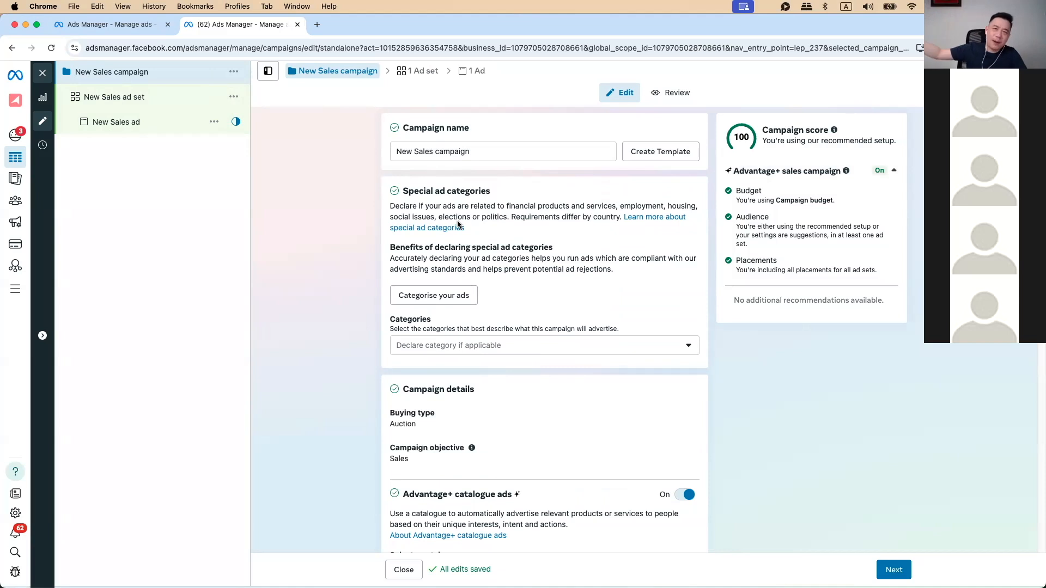
scroll(458, 224, "down", 5)
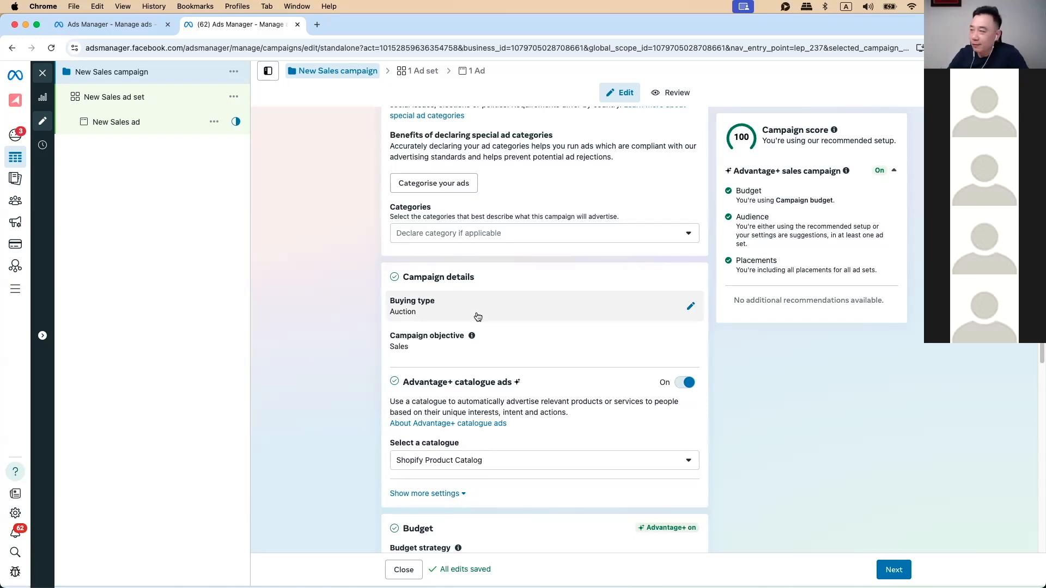
scroll(478, 316, "down", 1)
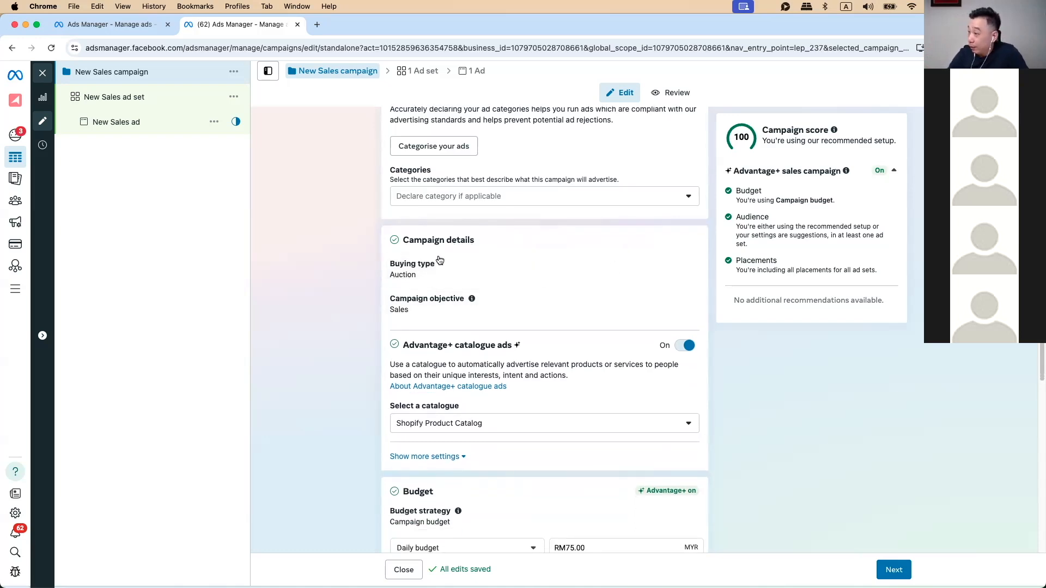
left_click(569, 299)
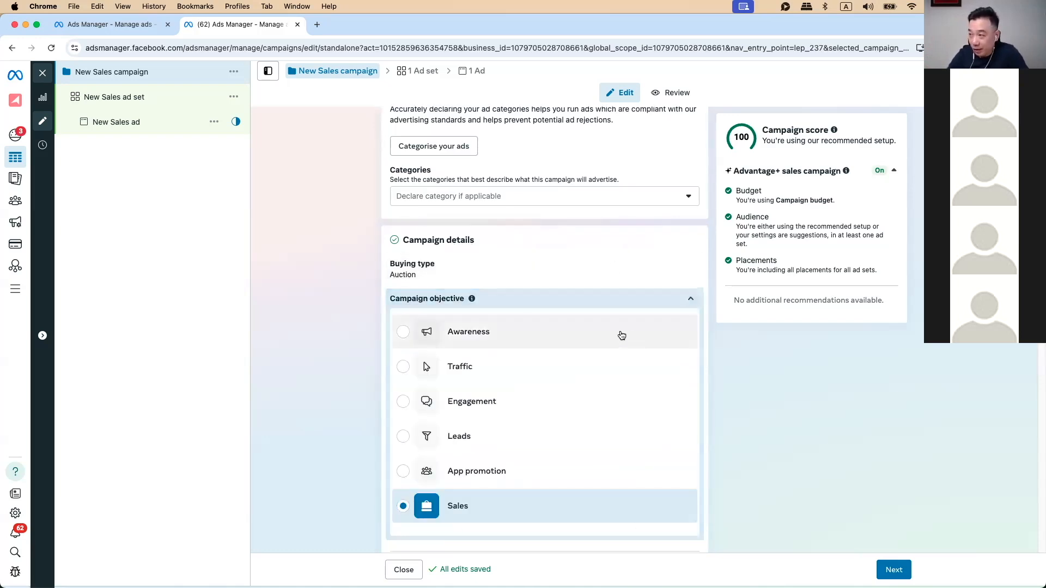
scroll(350, 278, "down", 2)
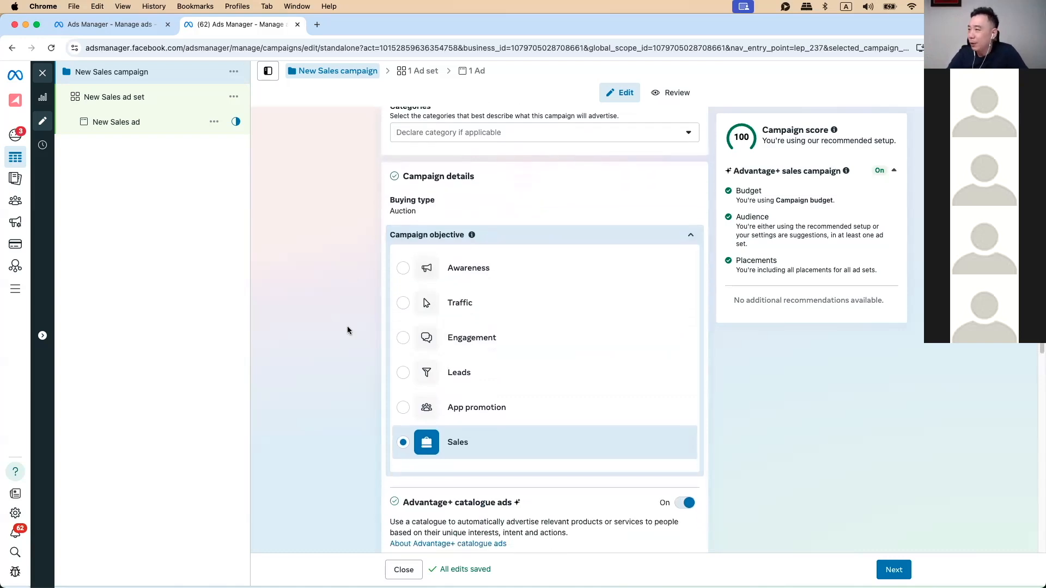
scroll(568, 497, "down", 3)
scroll(568, 498, "down", 2)
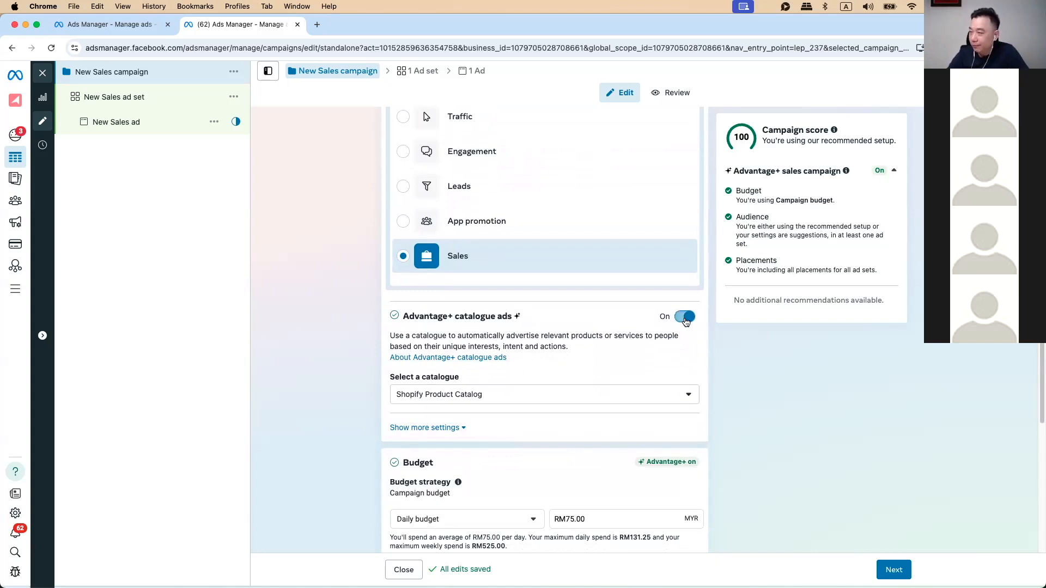
Turn Advantage+ catalogue ads off and back on, expanding the additional campaign details settings in between.
left_click(684, 318)
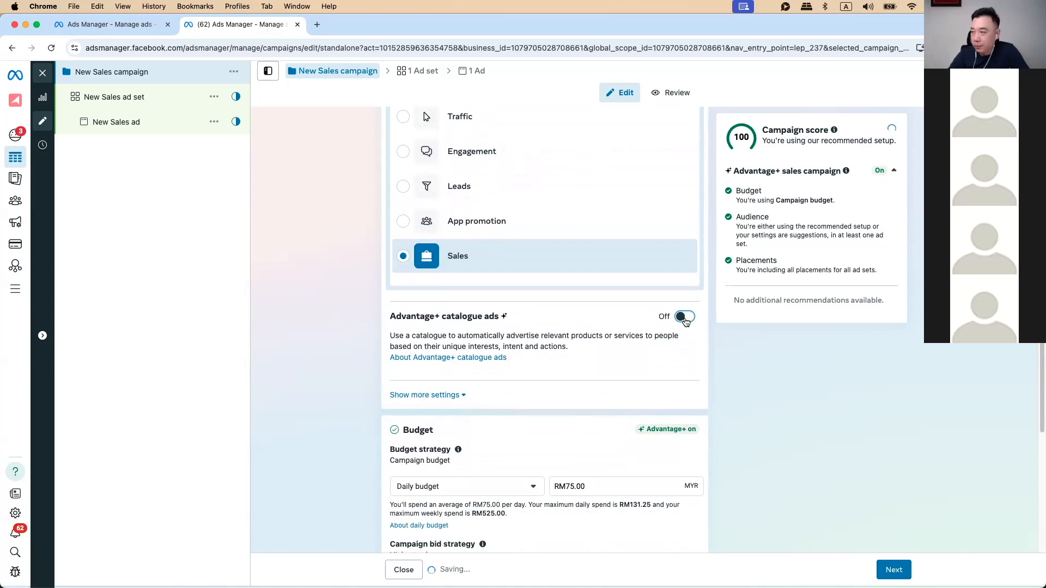
left_click(436, 395)
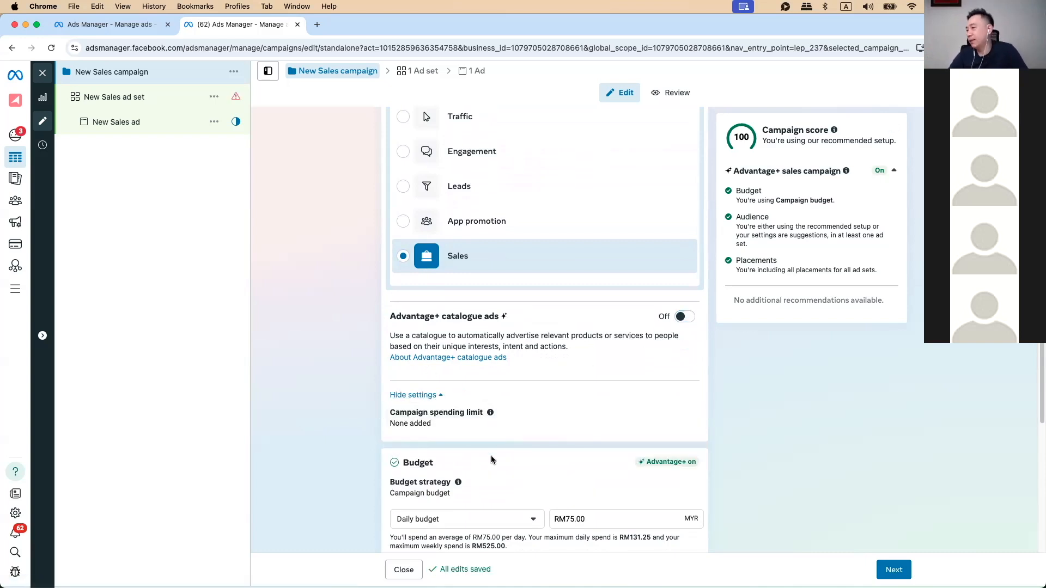
left_click(684, 317)
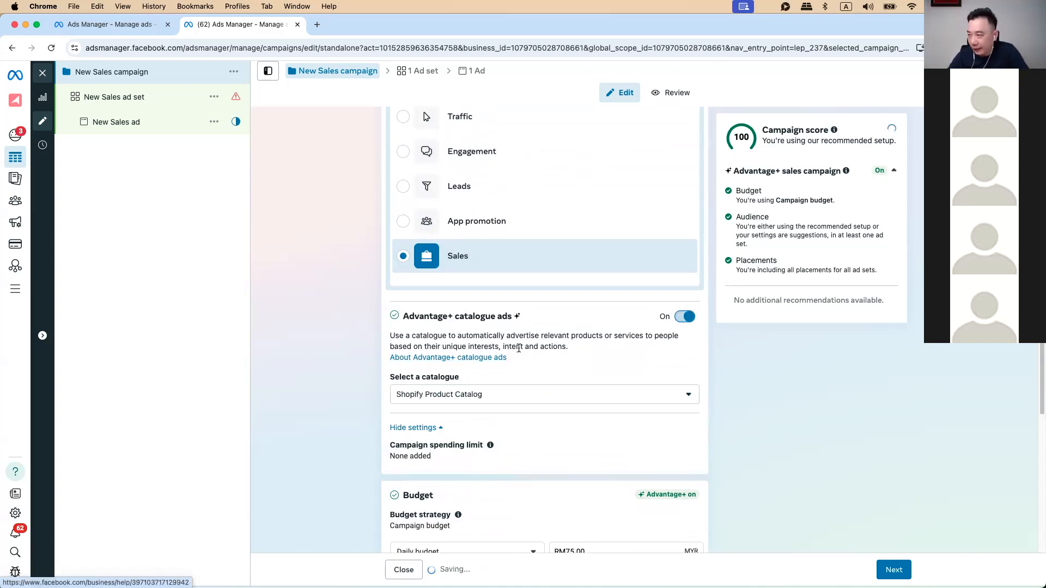
Examine the campaign bid strategy options in the Budget section and keep Highest volume.
scroll(571, 375, "down", 5)
scroll(572, 380, "down", 3)
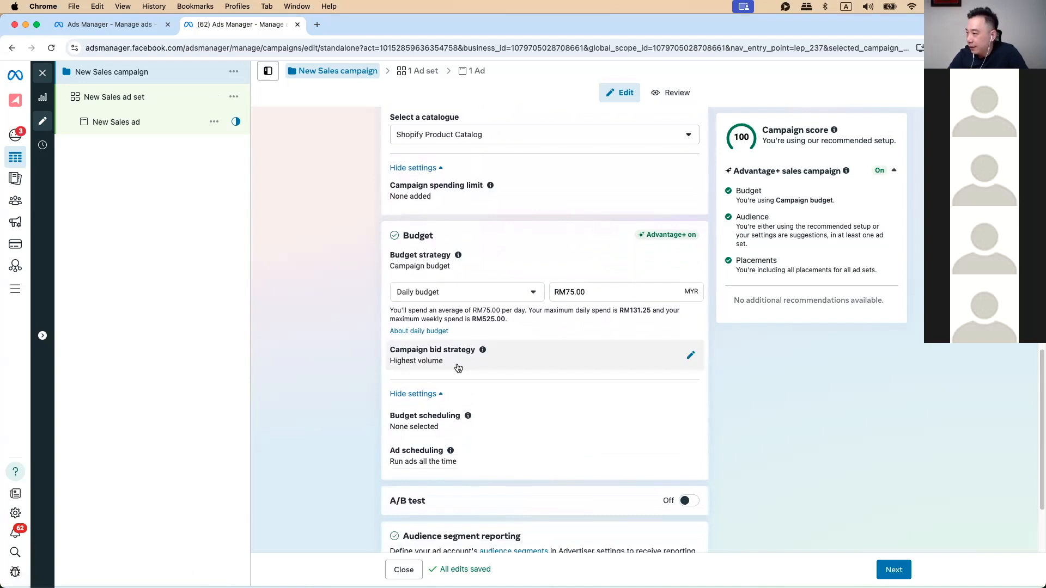
left_click(528, 364)
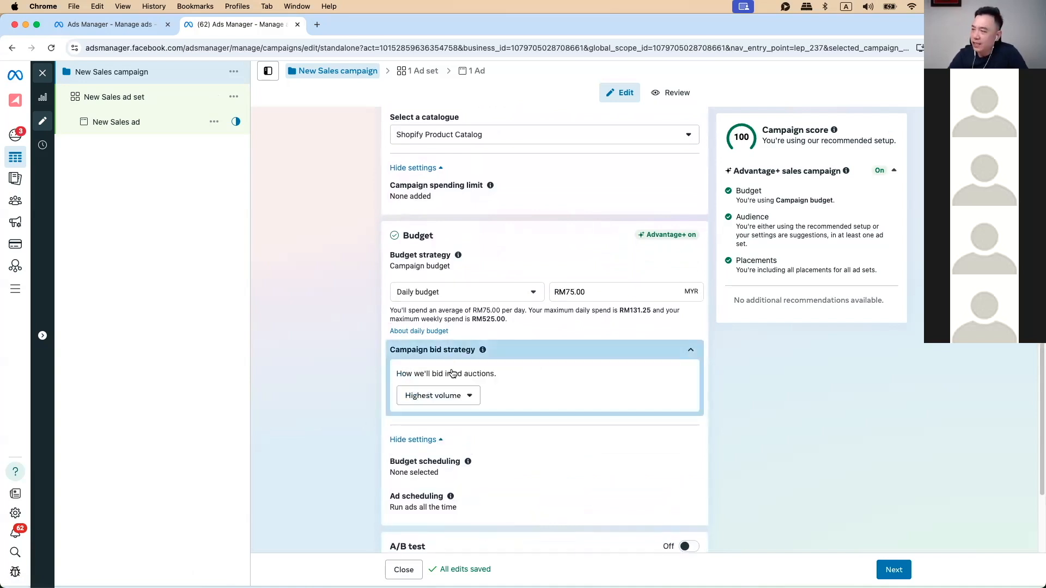
left_click(457, 402)
scroll(458, 402, "down", 4)
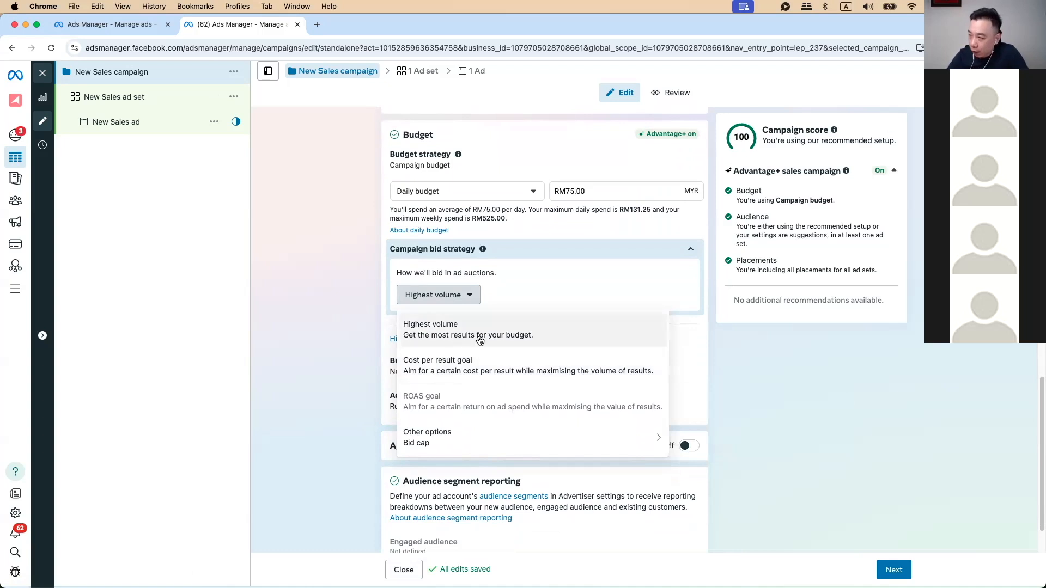
mouse_move(551, 455)
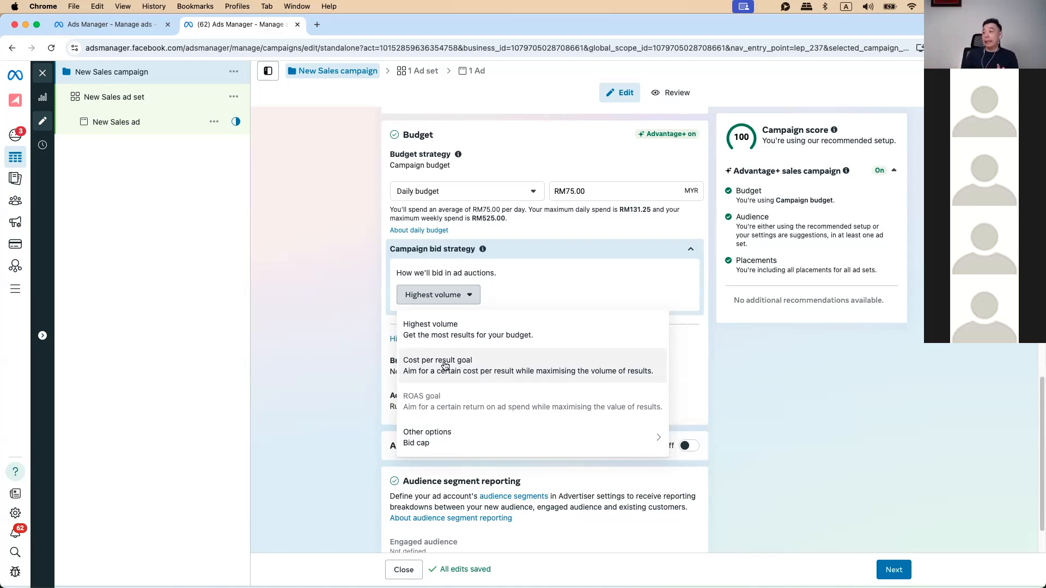
left_click(417, 330)
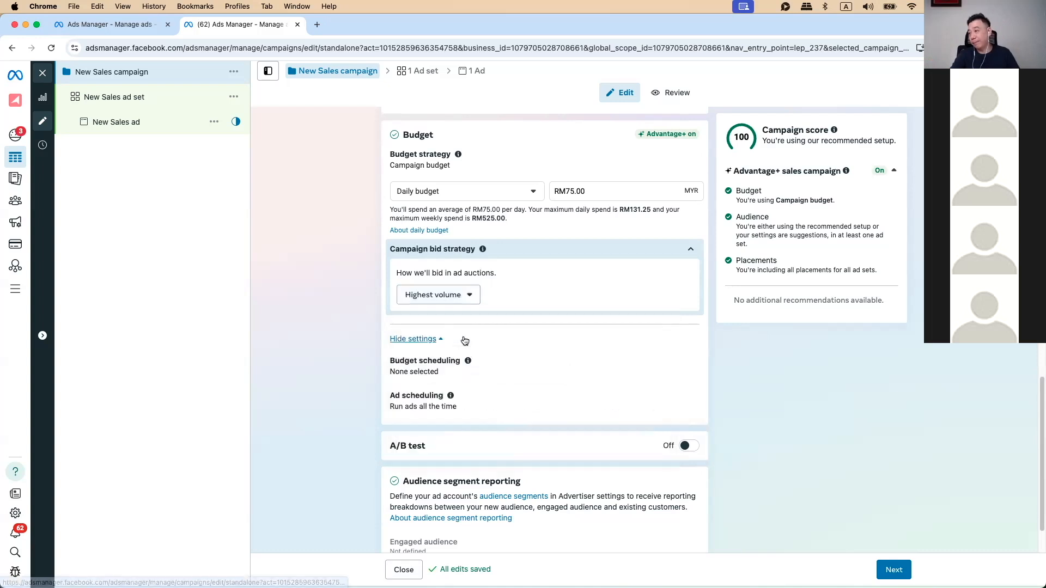
Check the eligibility note for the ROAS goal among the campaign bid strategy options.
left_click(457, 303)
mouse_move(424, 410)
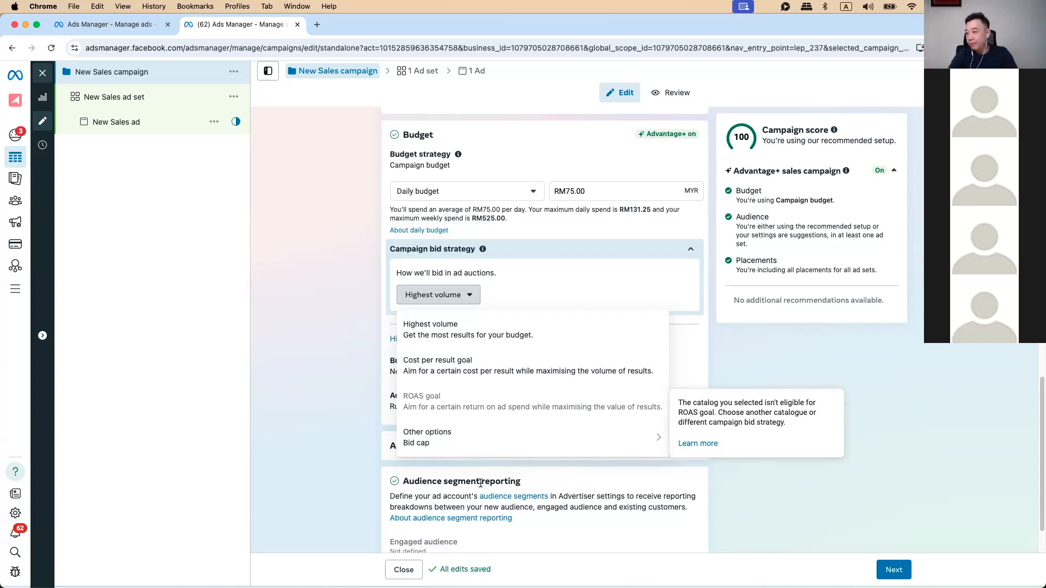
scroll(368, 471, "down", 2)
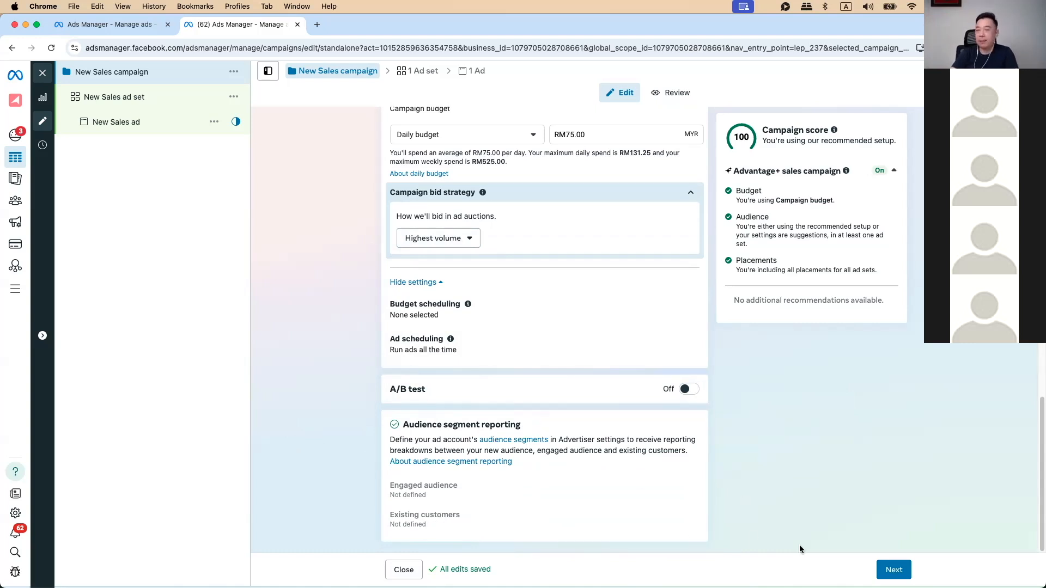
Open the New Sales ad set and set its conversion location to Other conversion locations with Website.
left_click(894, 569)
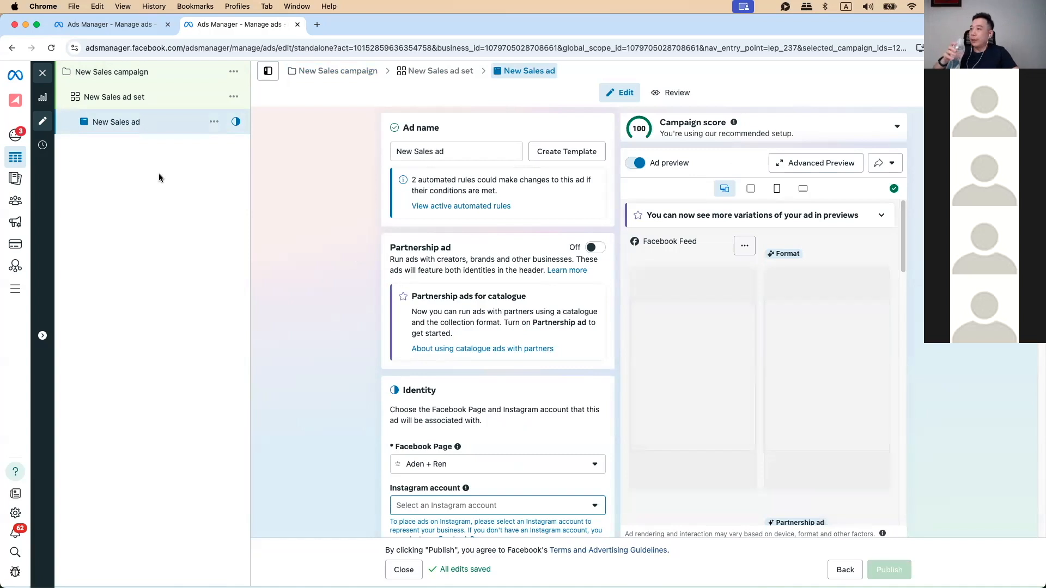
left_click(121, 109)
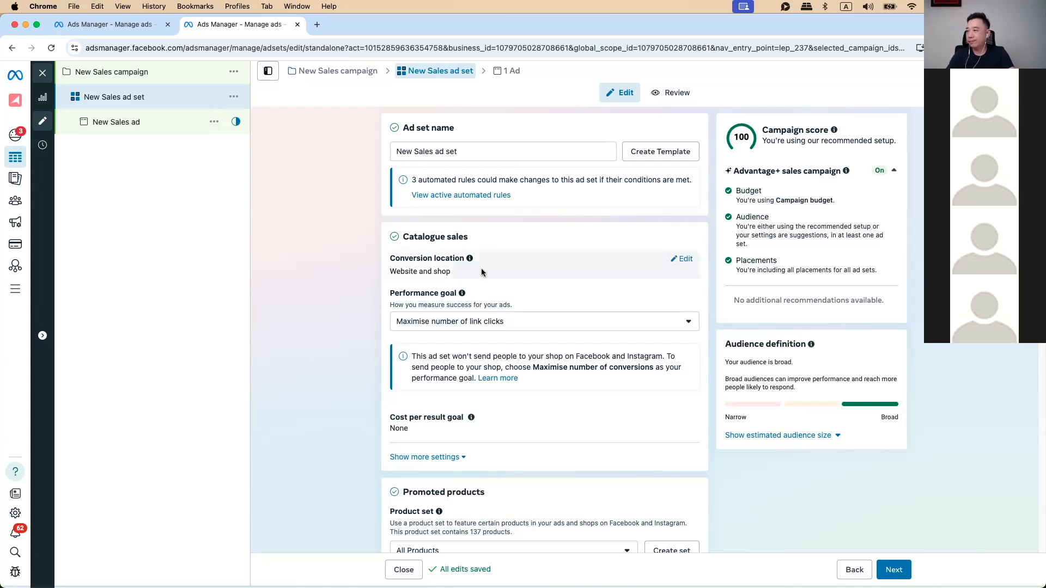
left_click(686, 260)
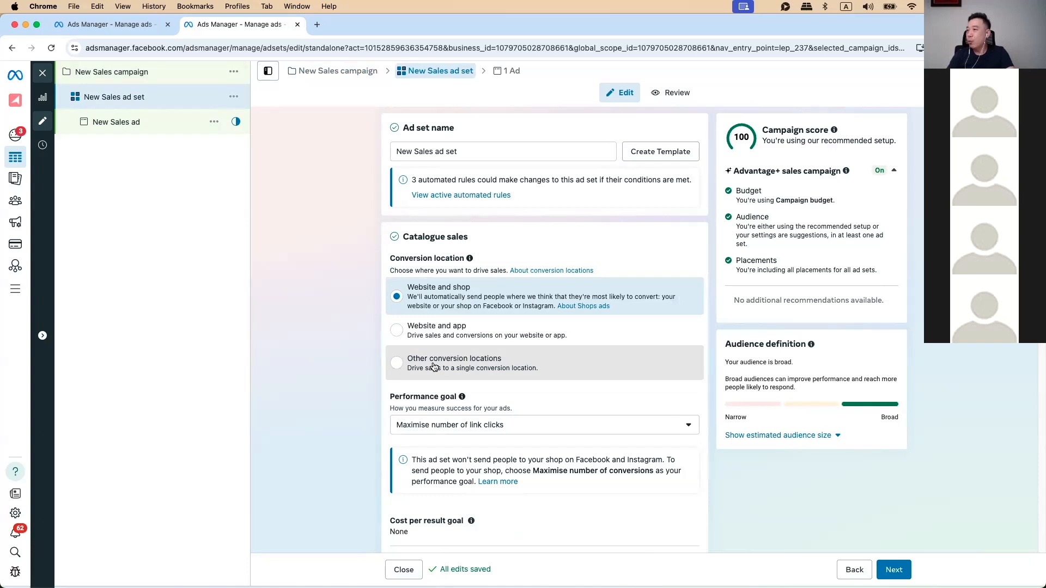
left_click(392, 370)
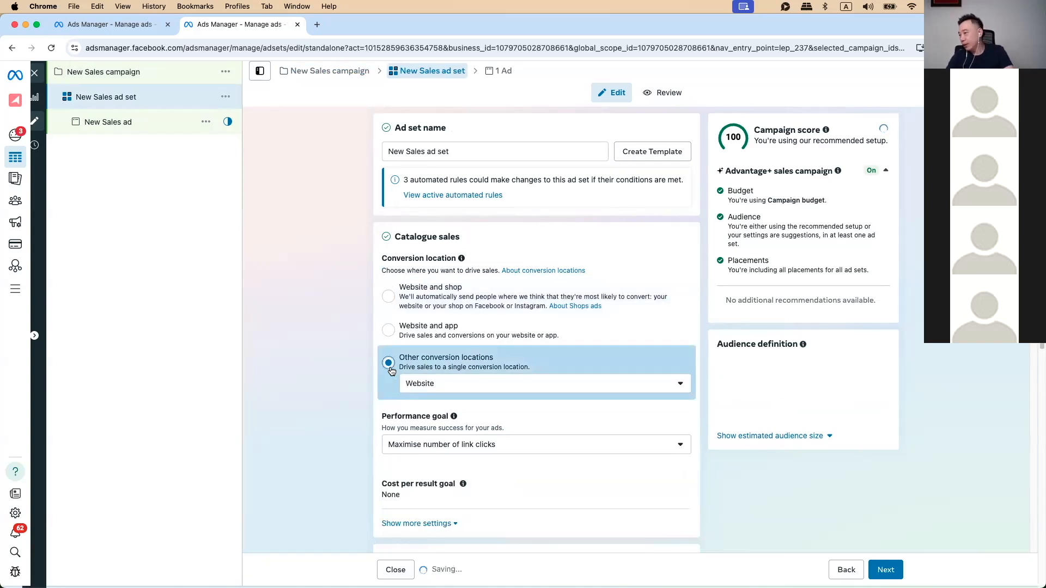
left_click(446, 387)
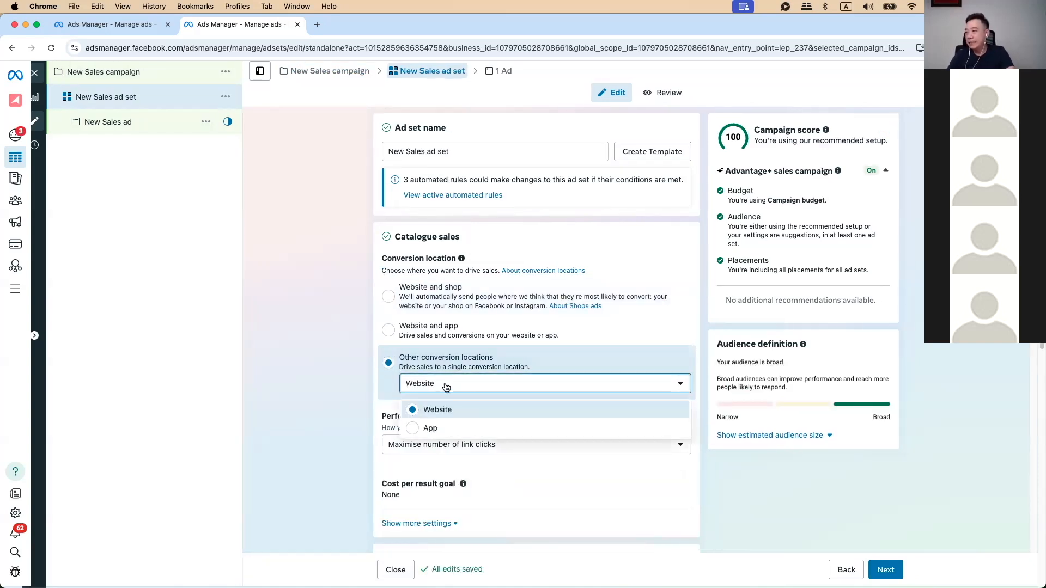
left_click(441, 418)
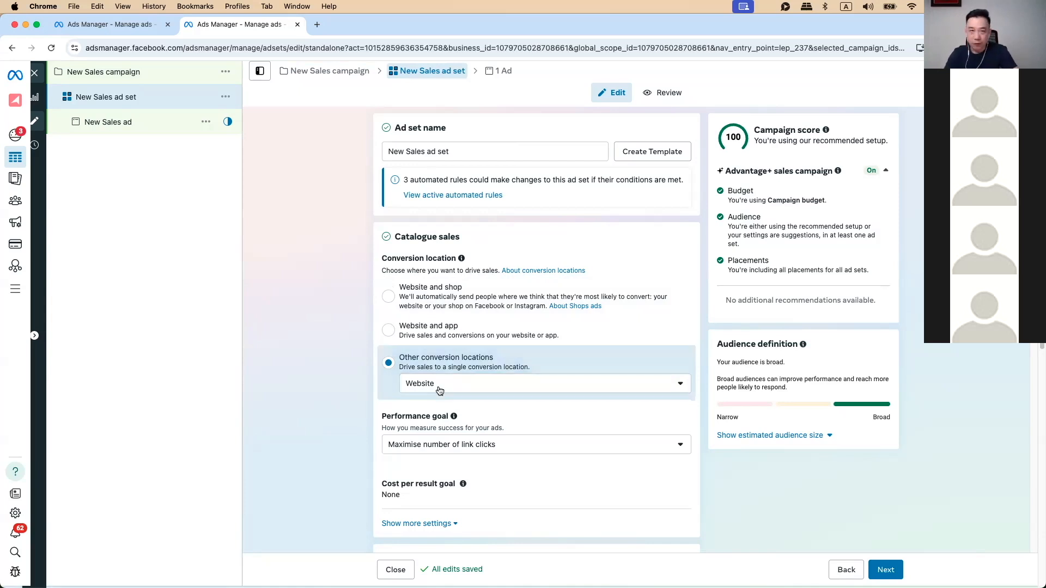
Set the ad set's performance goal to Maximise number of conversions.
scroll(441, 387, "down", 5)
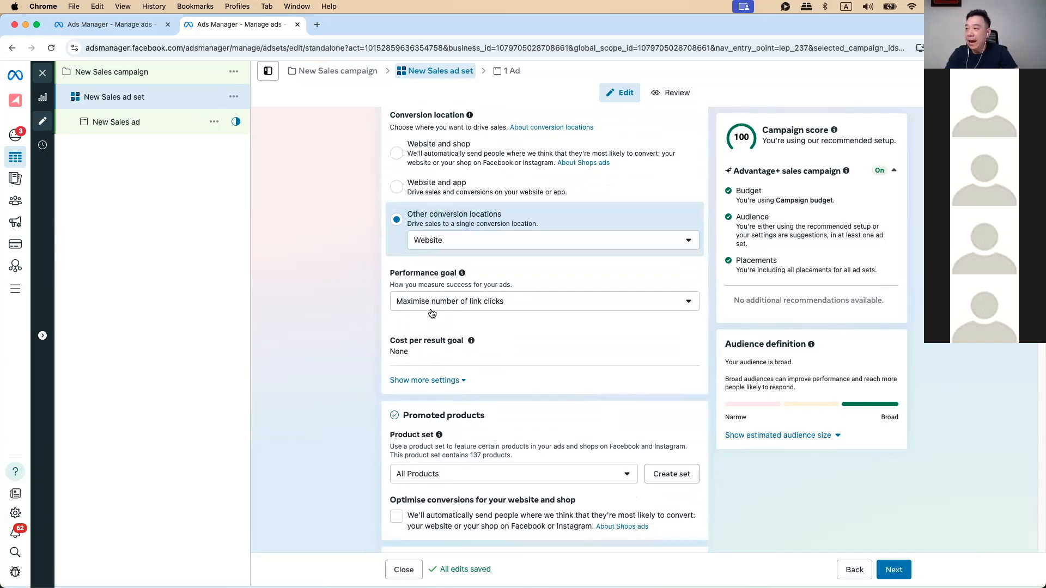
left_click(433, 304)
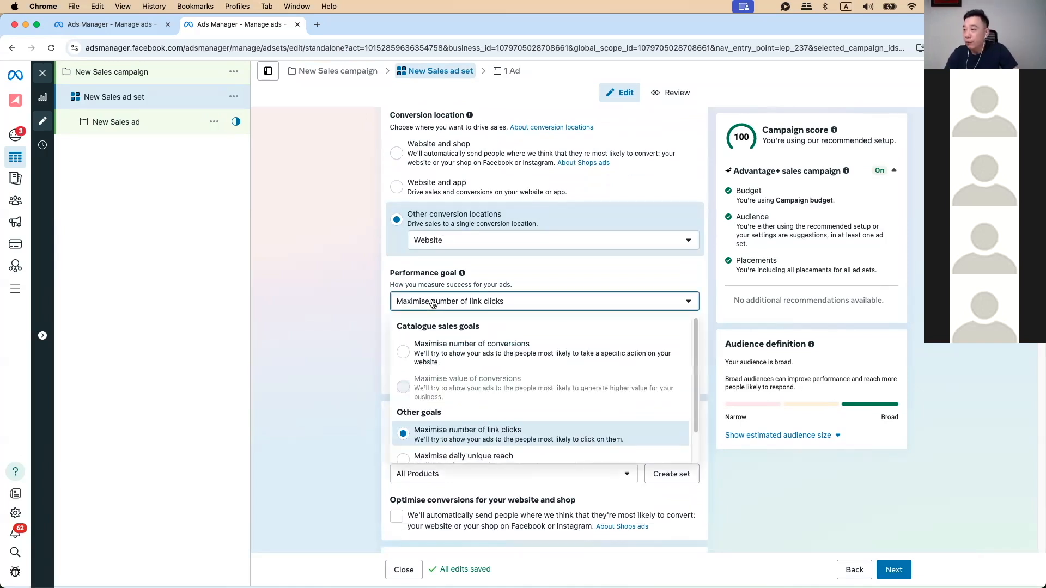
left_click(448, 361)
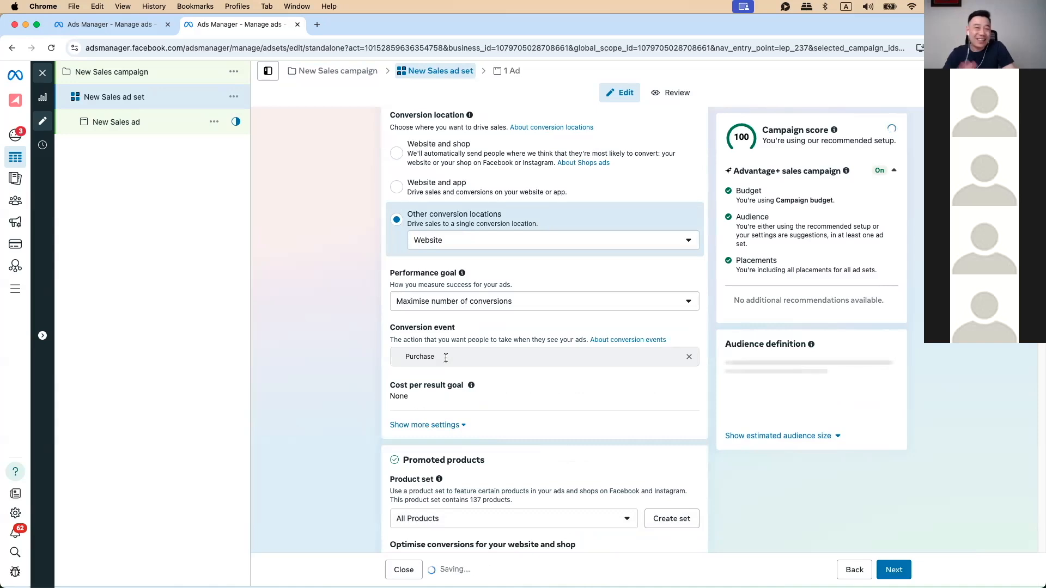
Expand the additional catalogue sales settings and examine the attribution setting.
scroll(446, 357, "down", 1)
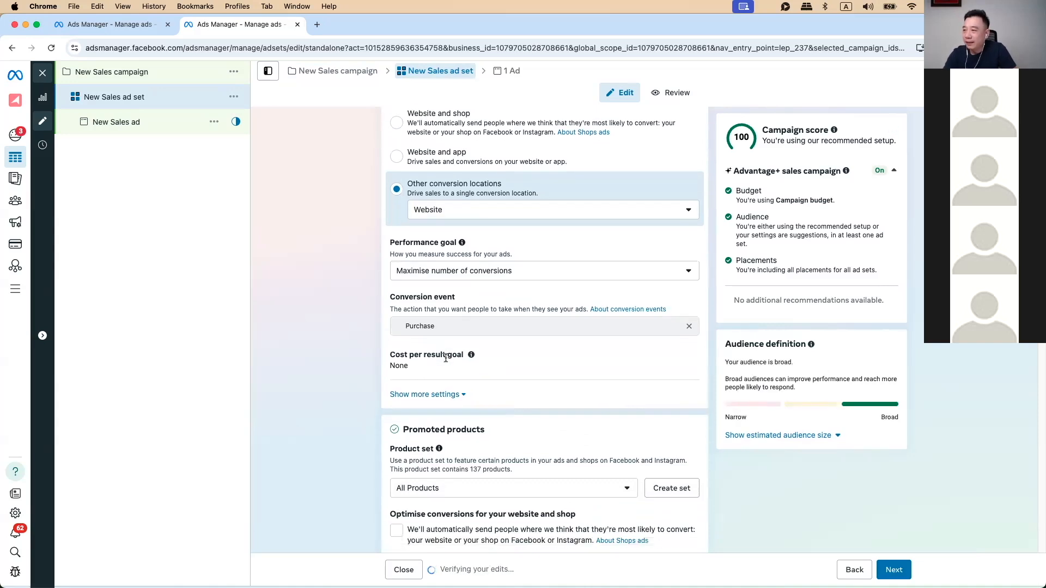
left_click(441, 398)
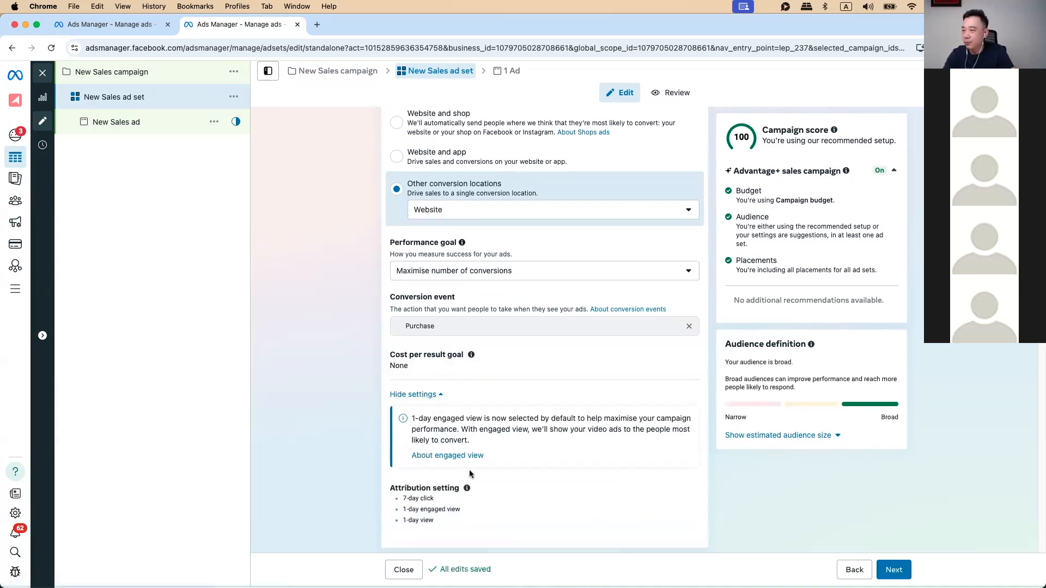
scroll(419, 479, "down", 2)
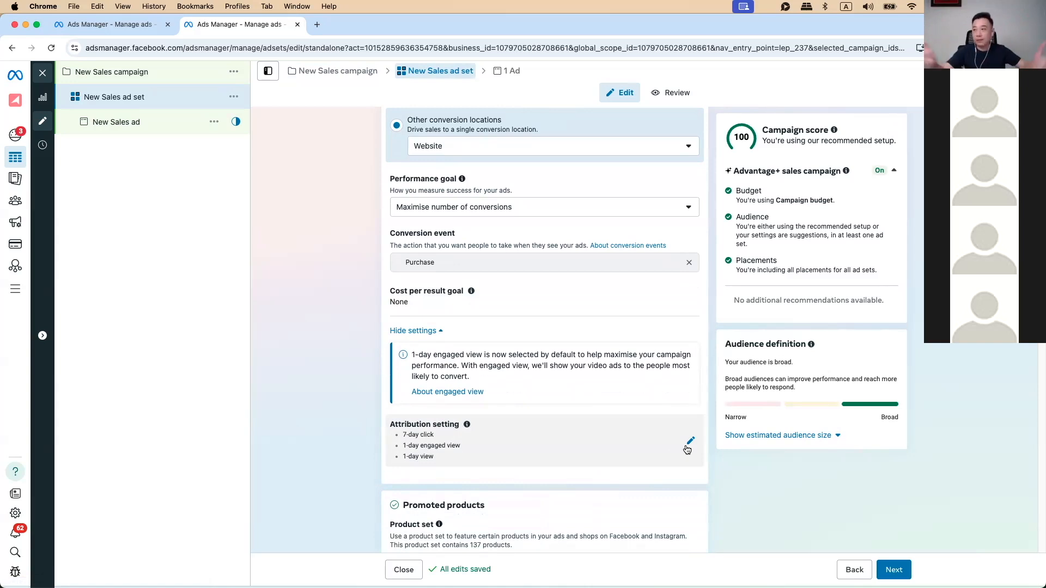
Look through the product set choices while keeping All Products, and expand the ad set spending limits.
scroll(688, 448, "down", 5)
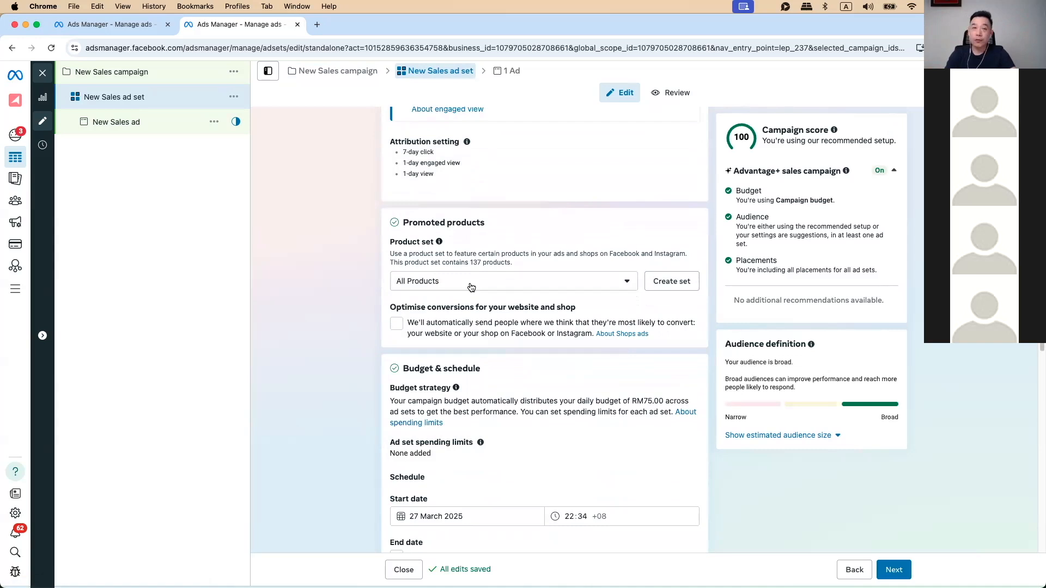
scroll(470, 284, "down", 2)
left_click(450, 185)
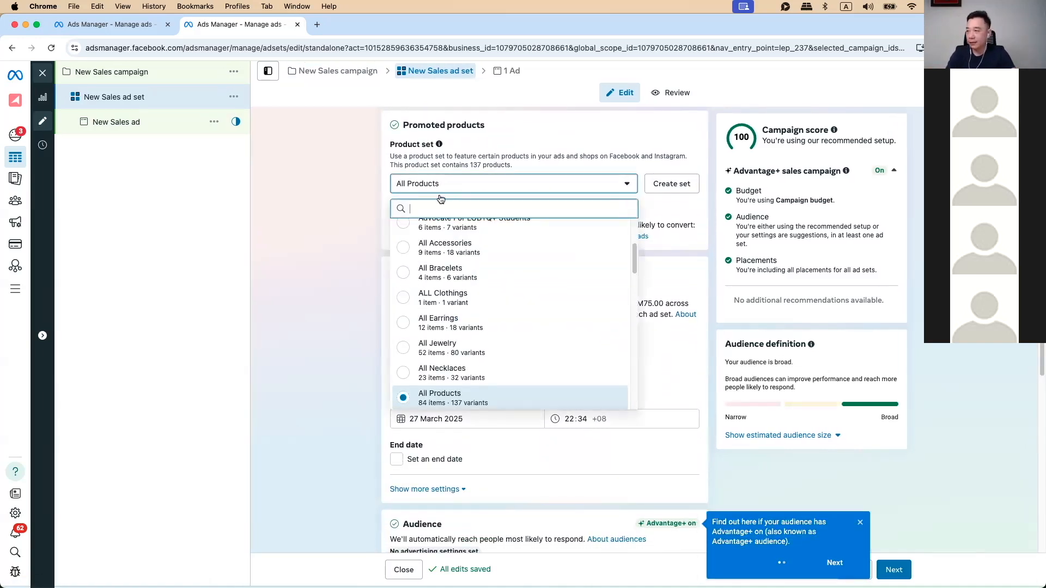
left_click(346, 254)
scroll(345, 254, "down", 1)
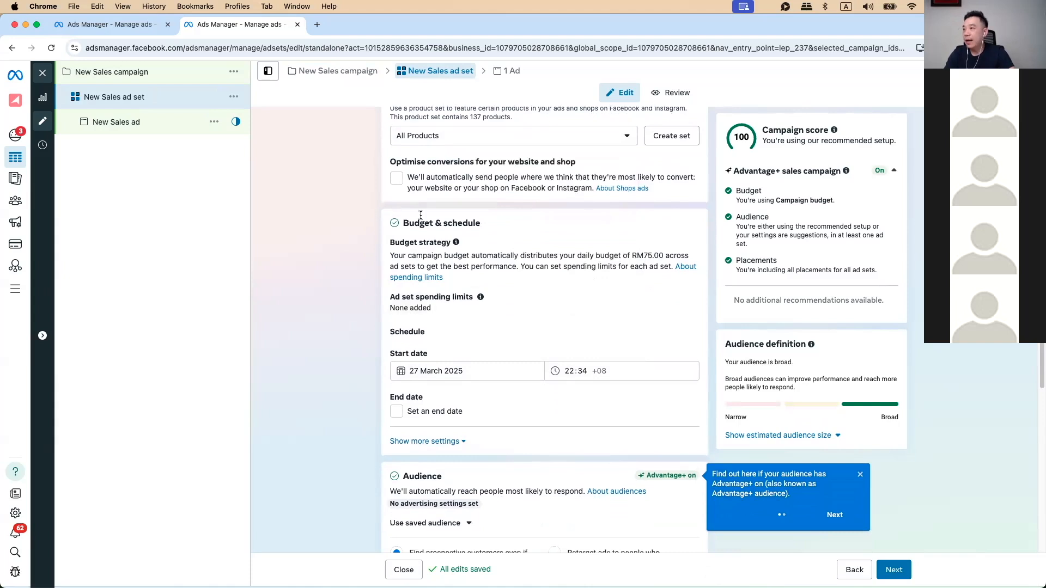
left_click(480, 301)
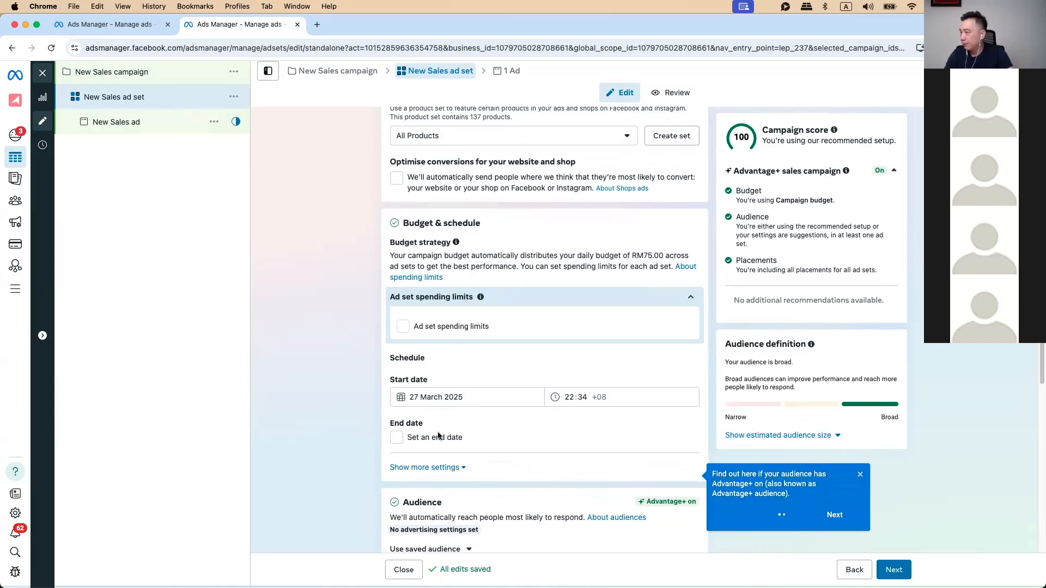
Return to the New Sales campaign level and examine its budget strategy and daily budget settings.
scroll(438, 436, "up", 10)
left_click(169, 80)
scroll(456, 420, "down", 1)
scroll(456, 421, "down", 6)
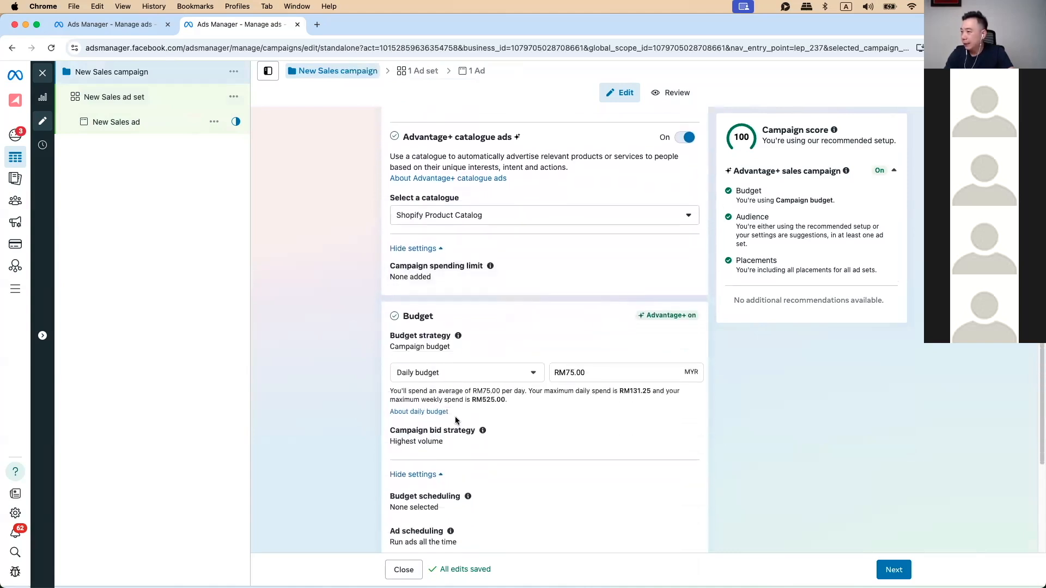
scroll(455, 421, "down", 2)
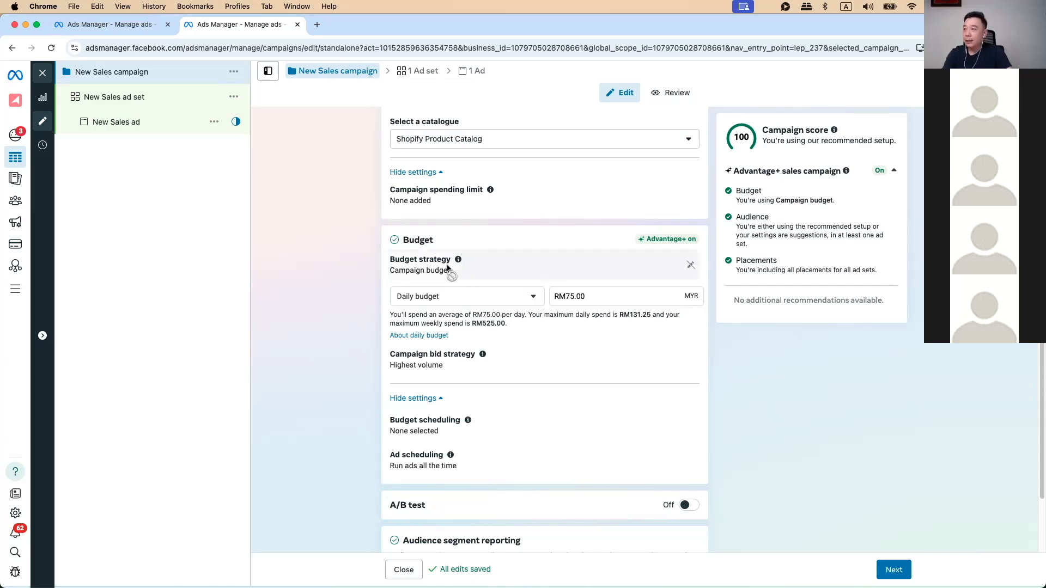
Return to the New Sales ad set, review its catalogue sales settings and expand the ad set spending limits.
mouse_move(408, 272)
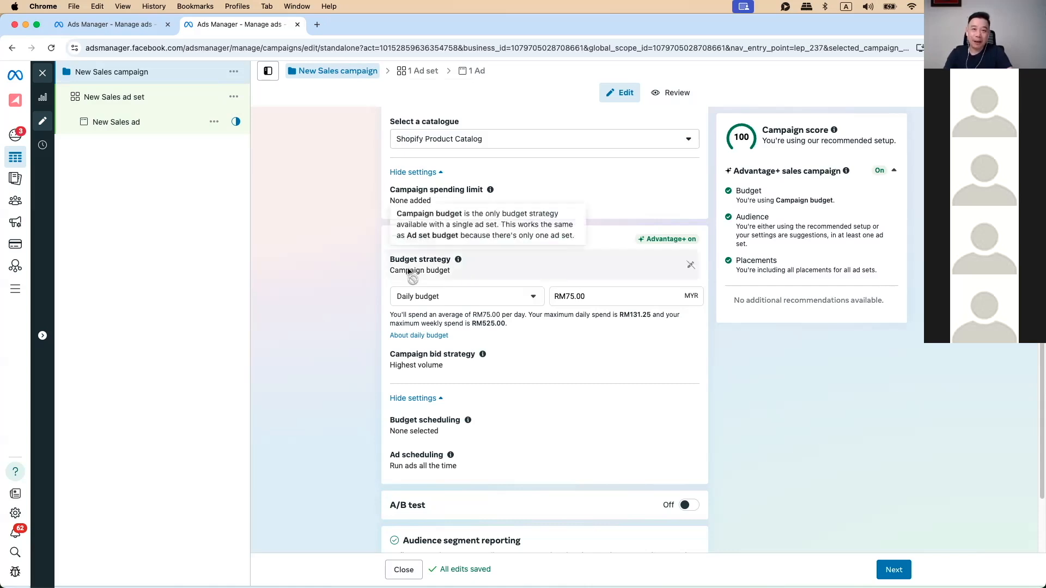
left_click(159, 104)
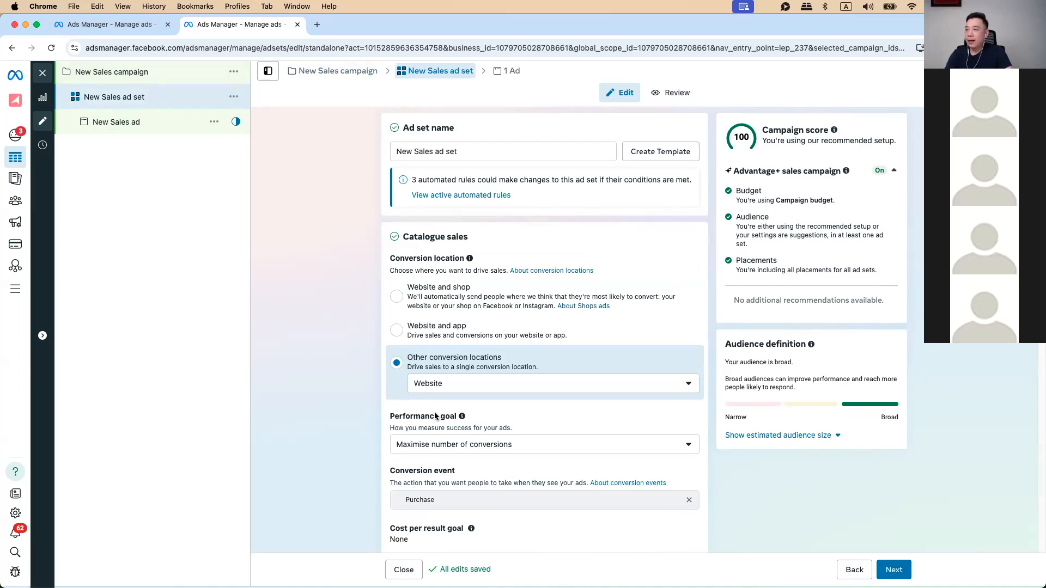
scroll(502, 327, "down", 5)
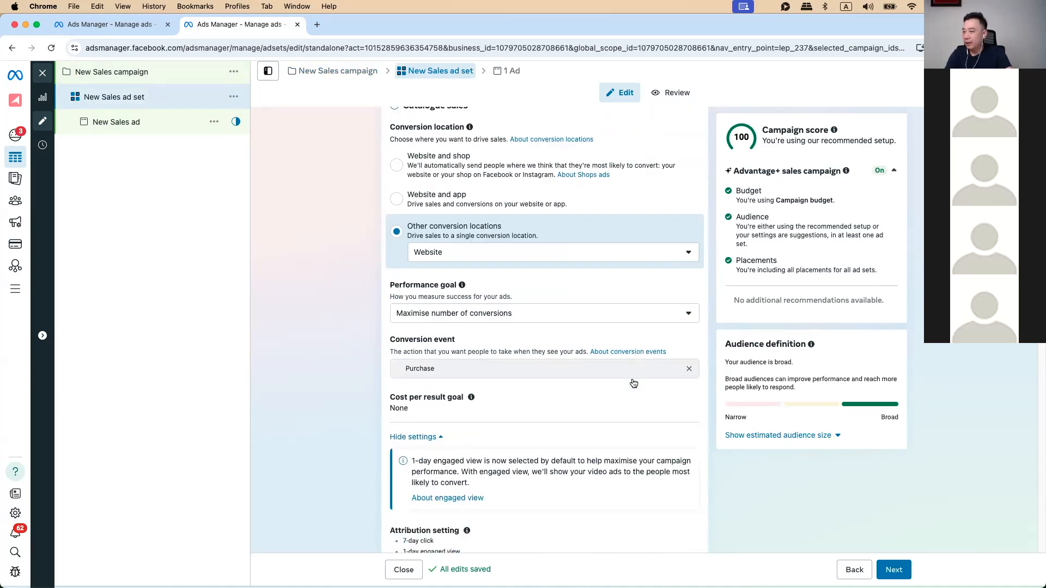
scroll(450, 464, "down", 4)
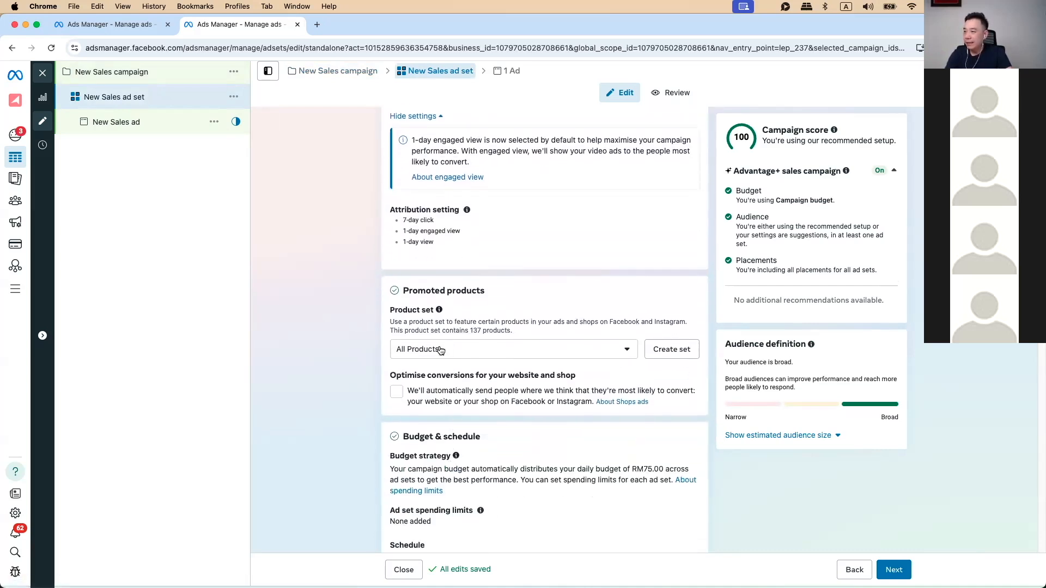
scroll(429, 467, "down", 2)
left_click(436, 442)
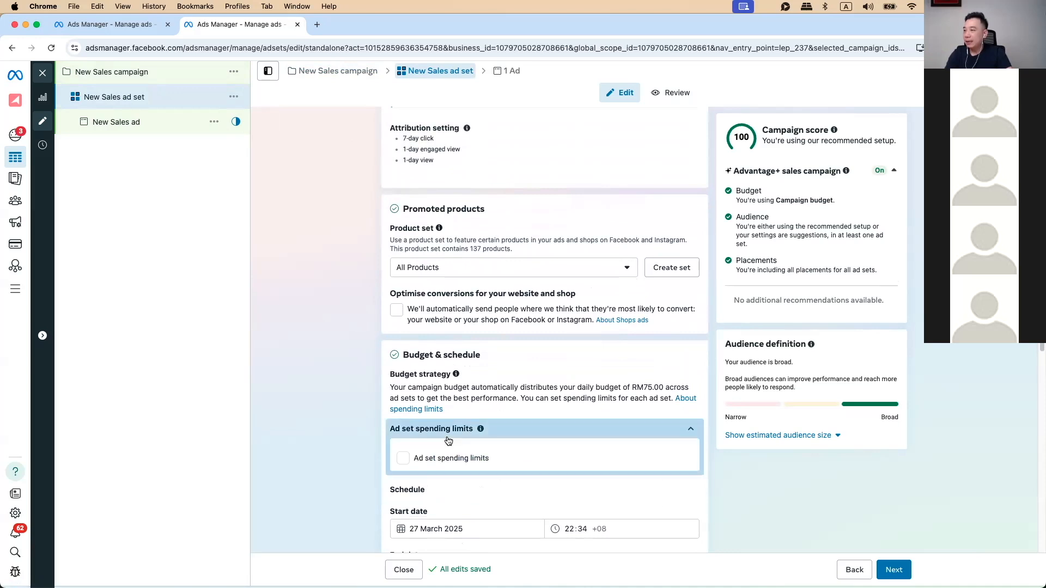
Try an ad set spending limit with a daily maximum of RM10, and switch the spending limits off again.
left_click(441, 462)
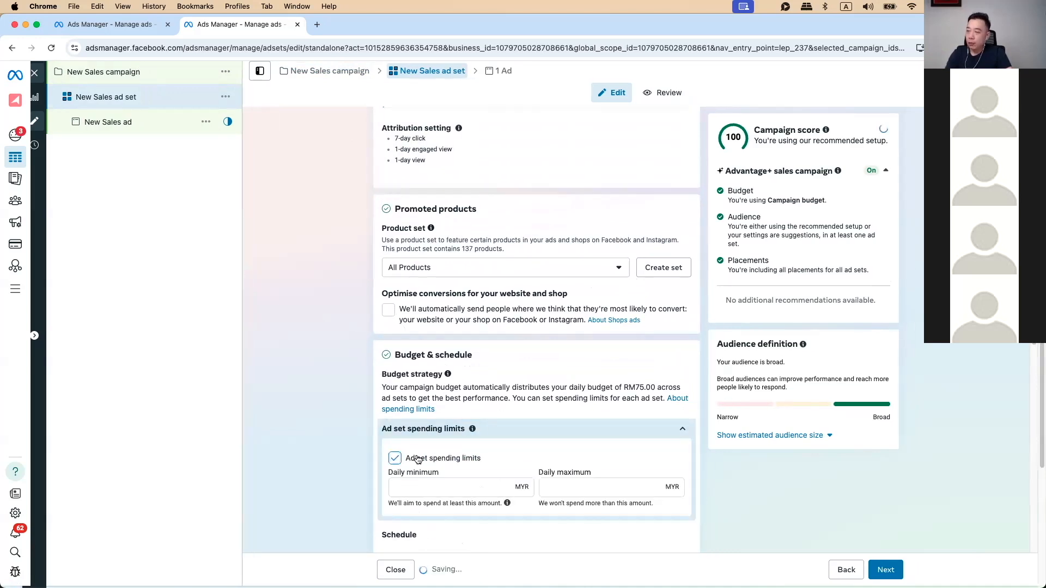
scroll(442, 463, "down", 3)
left_click(425, 330)
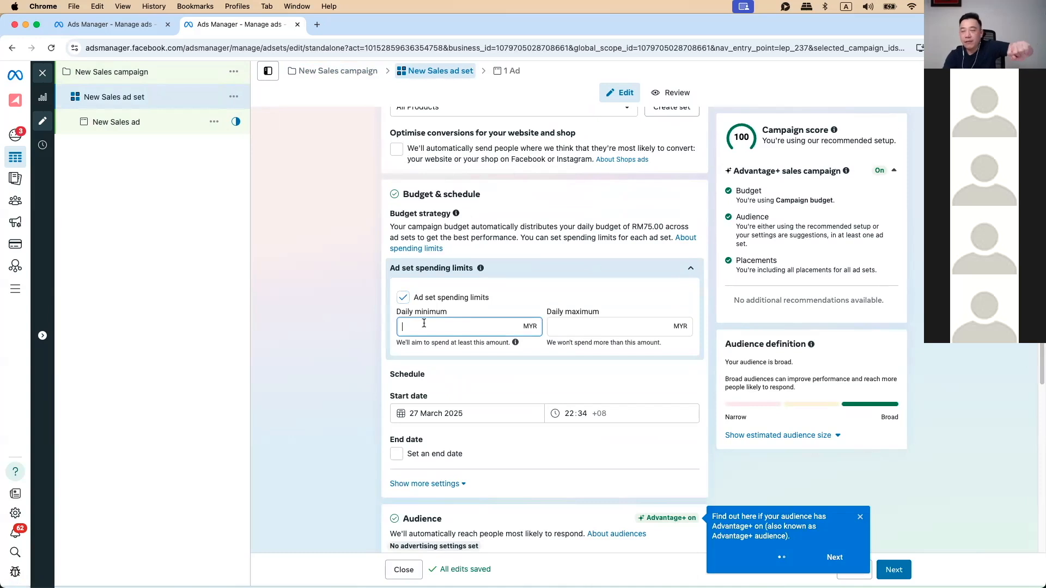
left_click(588, 332)
type("10")
left_click(542, 358)
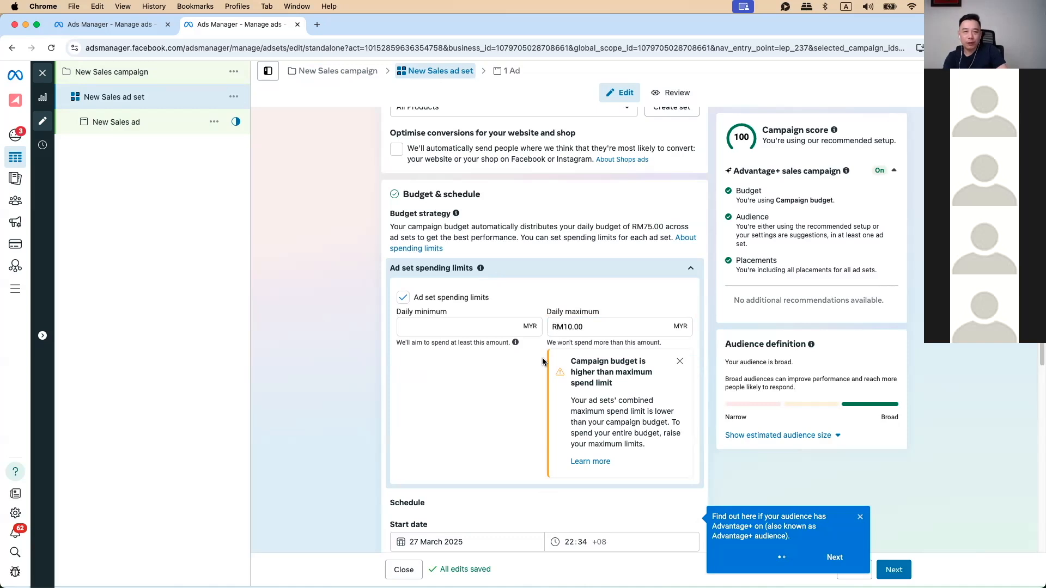
left_click(403, 299)
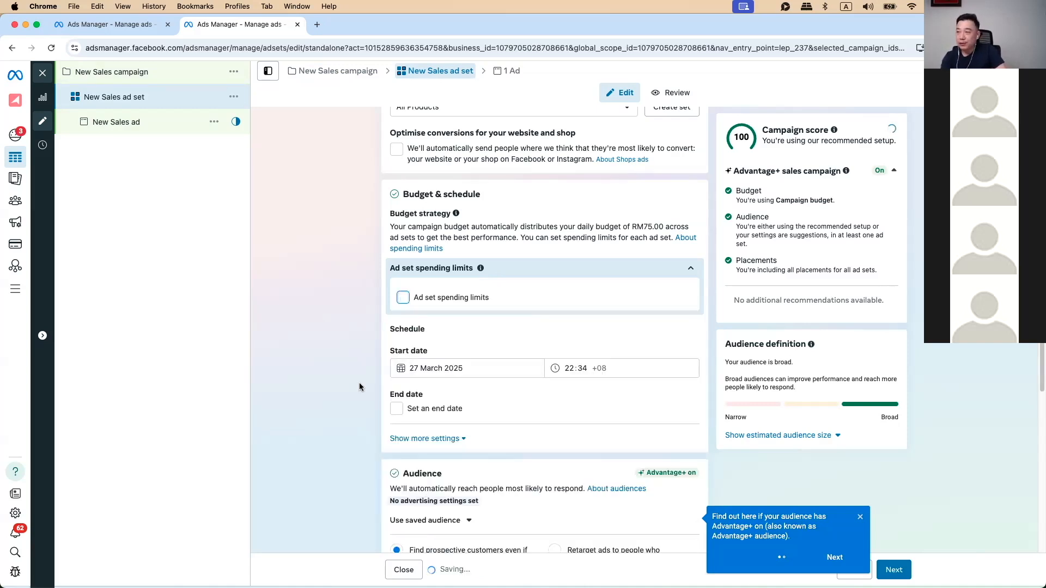
Set the audience location to Penang and toggle the option to reach more people likely to respond to the ads.
scroll(359, 387, "down", 5)
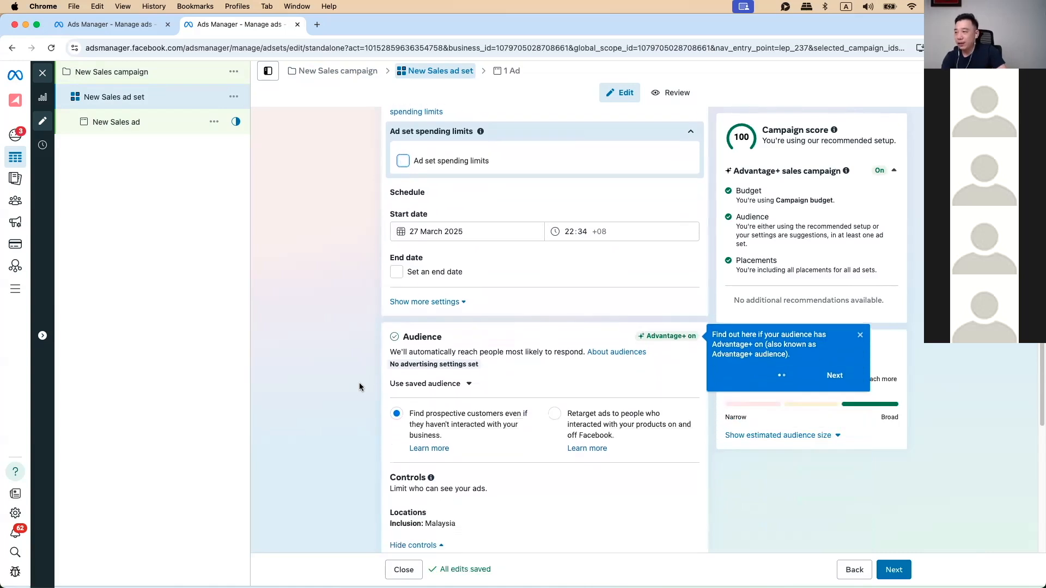
scroll(360, 387, "down", 2)
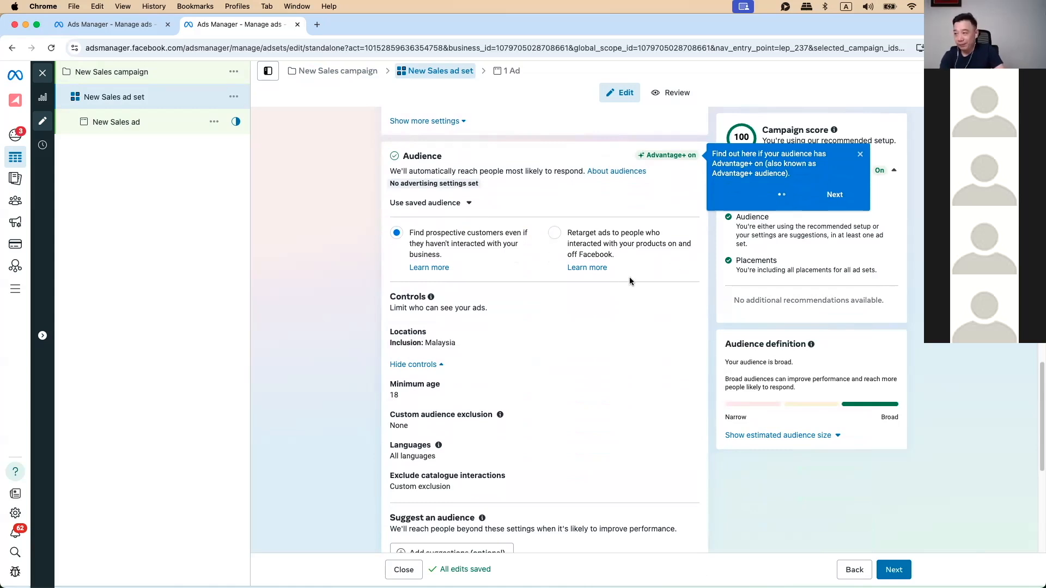
left_click(489, 342)
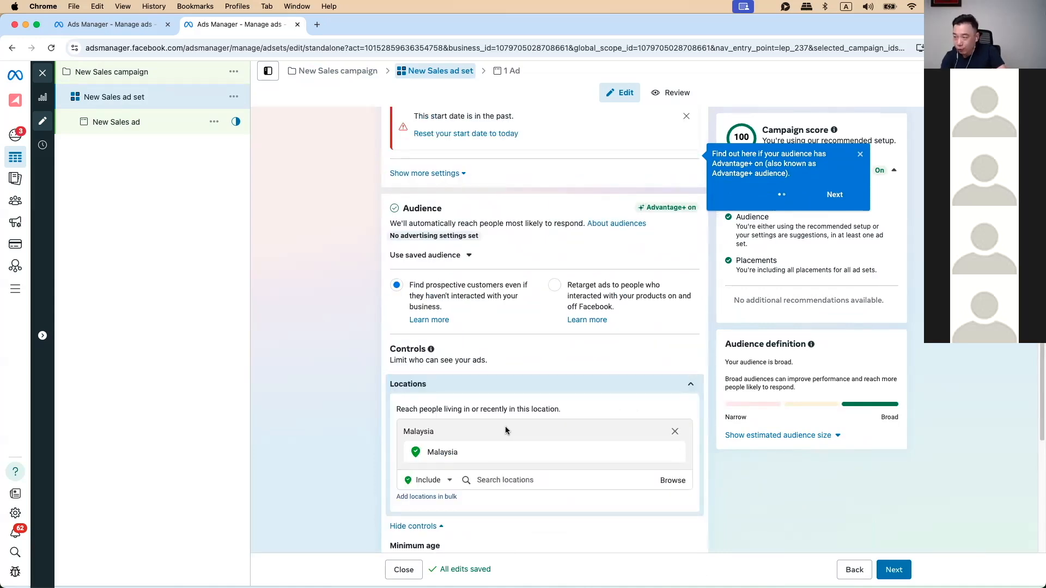
scroll(505, 426, "down", 3)
left_click(512, 358)
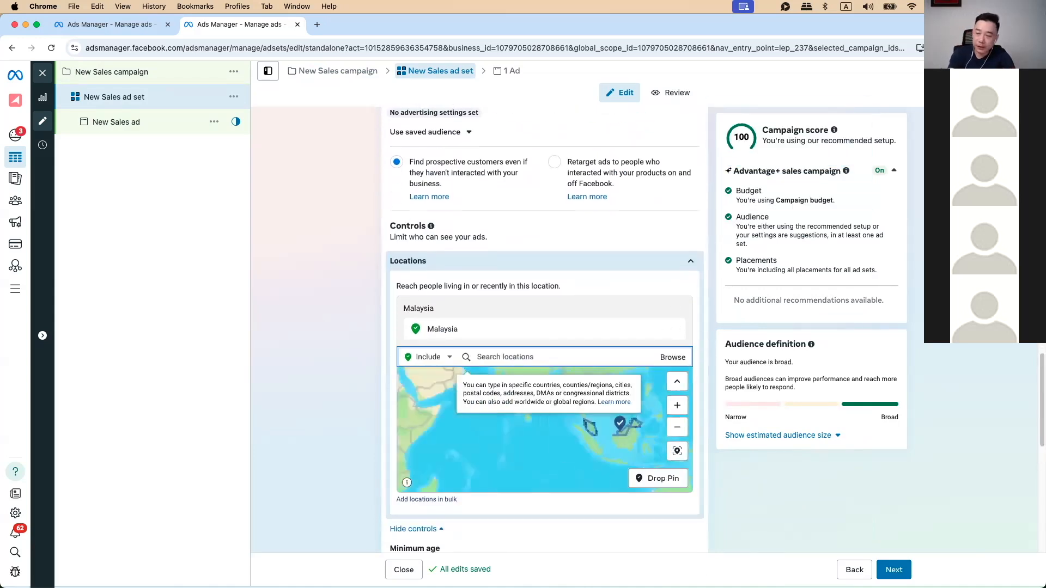
type("penang")
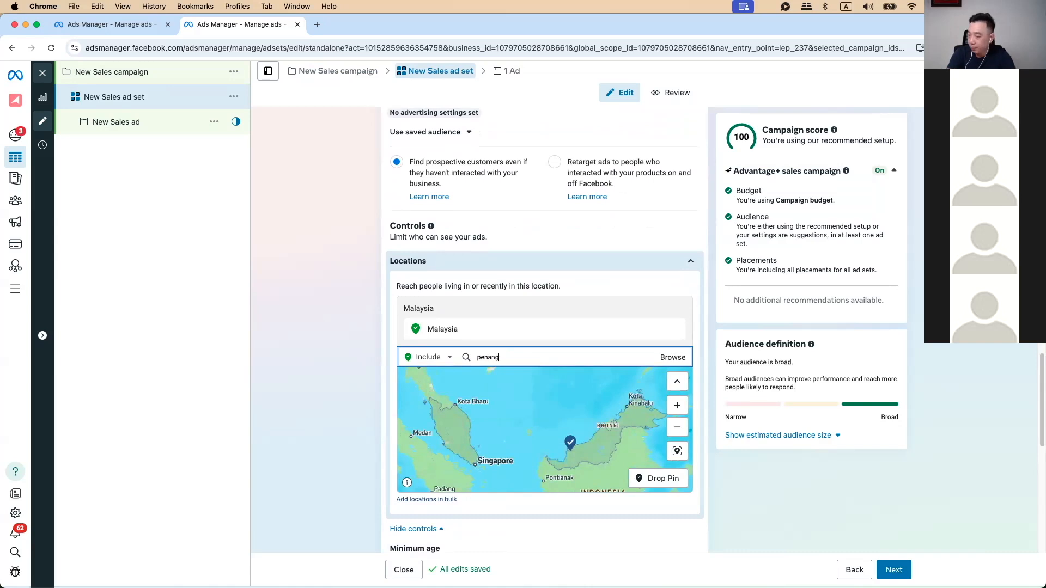
left_click(492, 380)
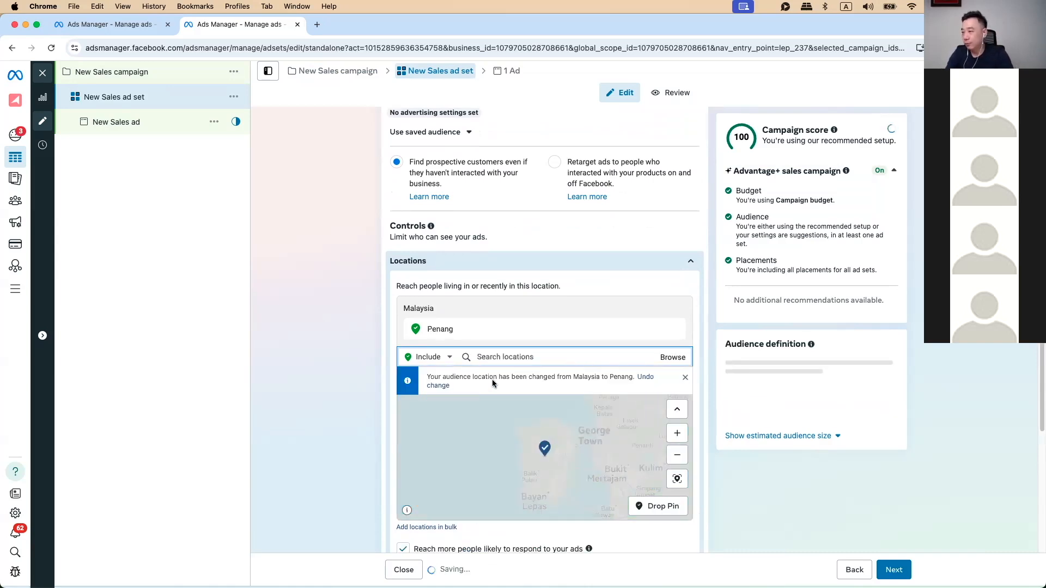
scroll(373, 403, "down", 2)
scroll(372, 403, "down", 2)
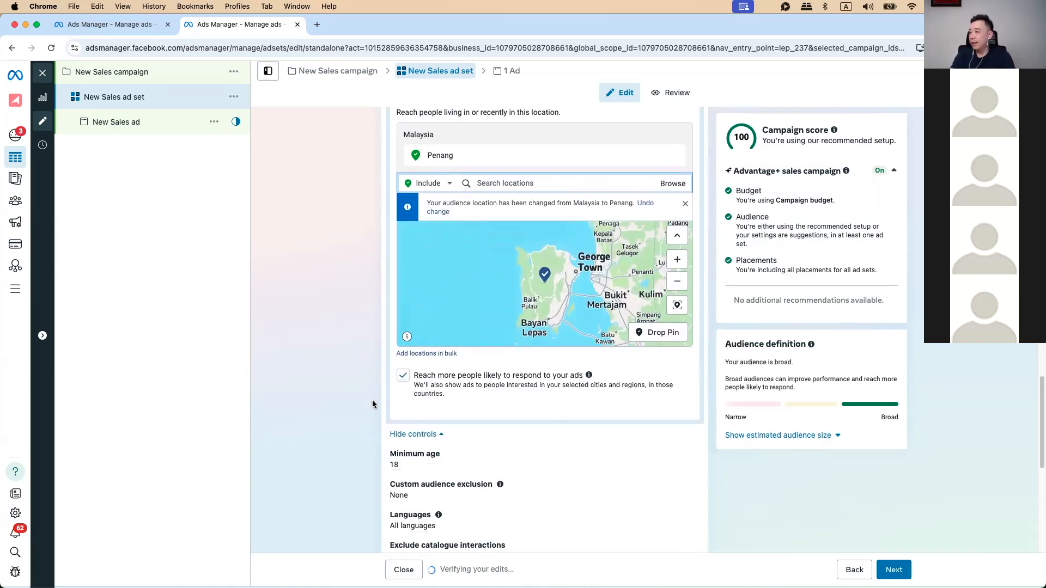
left_click(404, 376)
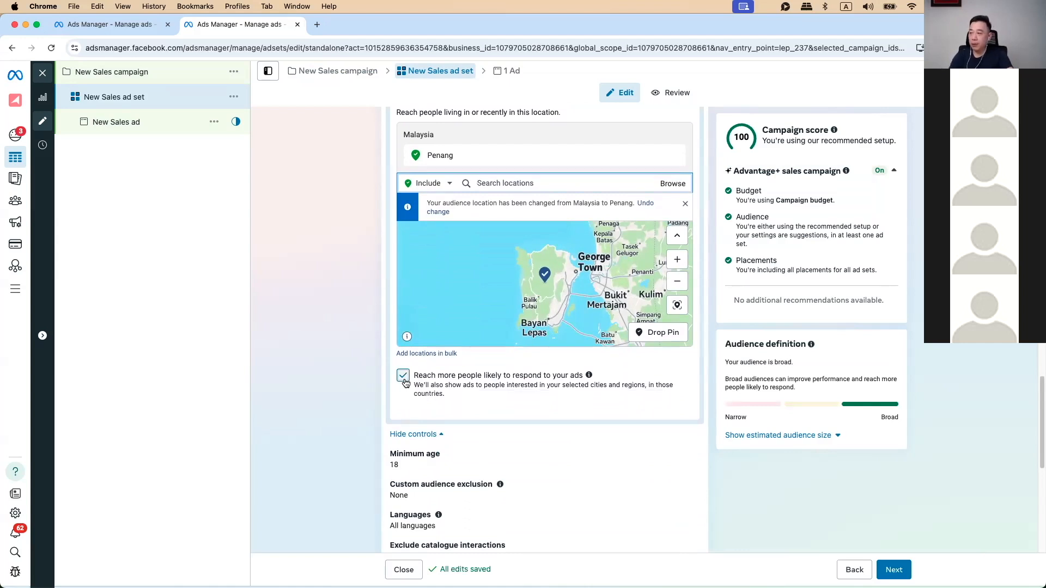
Look through the minimum age choices in the audience controls while keeping 18.
scroll(371, 443, "down", 10)
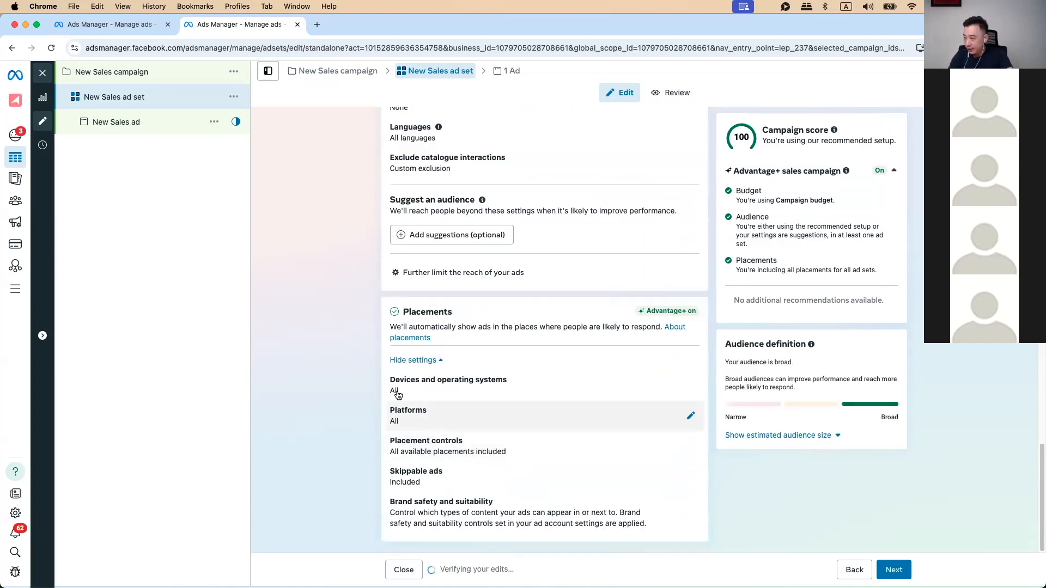
scroll(467, 377, "up", 5)
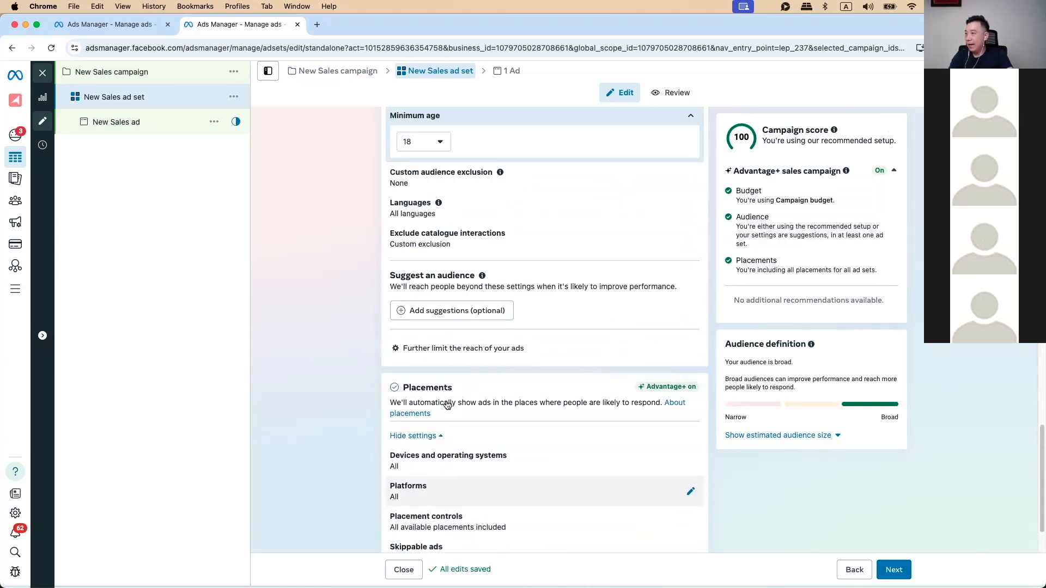
left_click(421, 365)
scroll(432, 451, "down", 1)
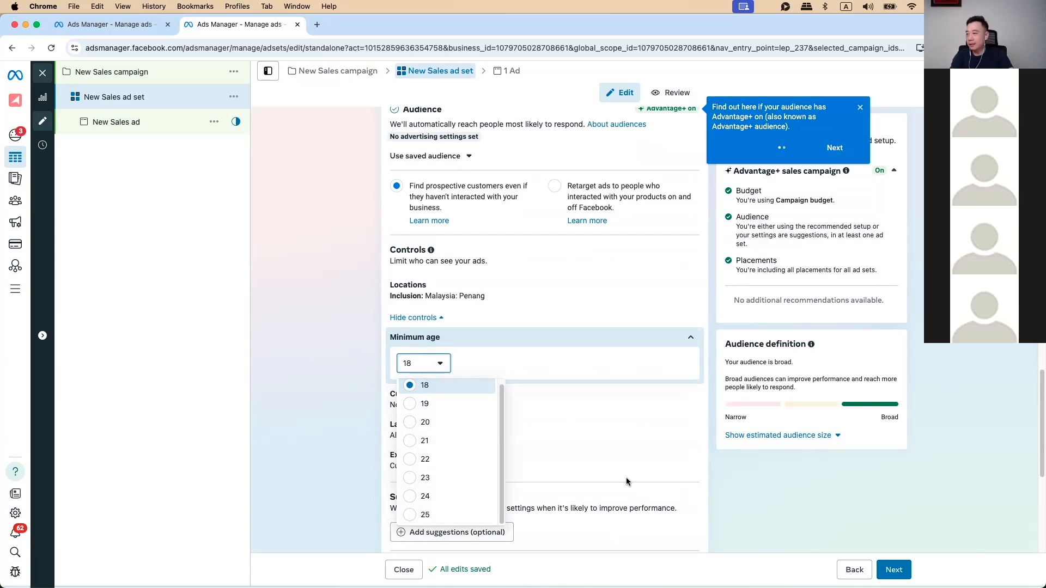
left_click(347, 355)
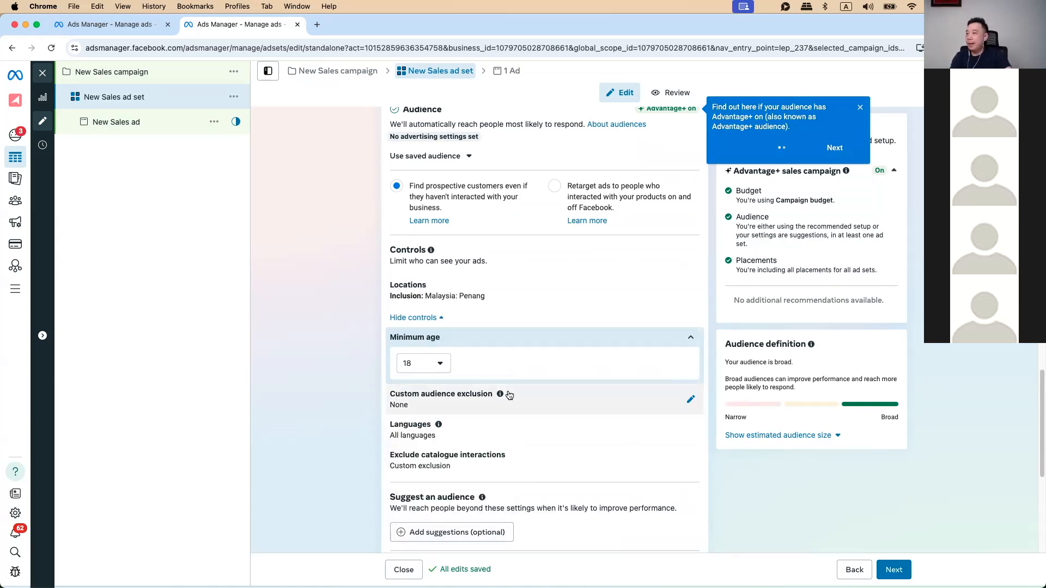
Examine the custom audience exclusion, and set catalogue interactions to exclude people who may have purchased in the last 10 days.
left_click(493, 407)
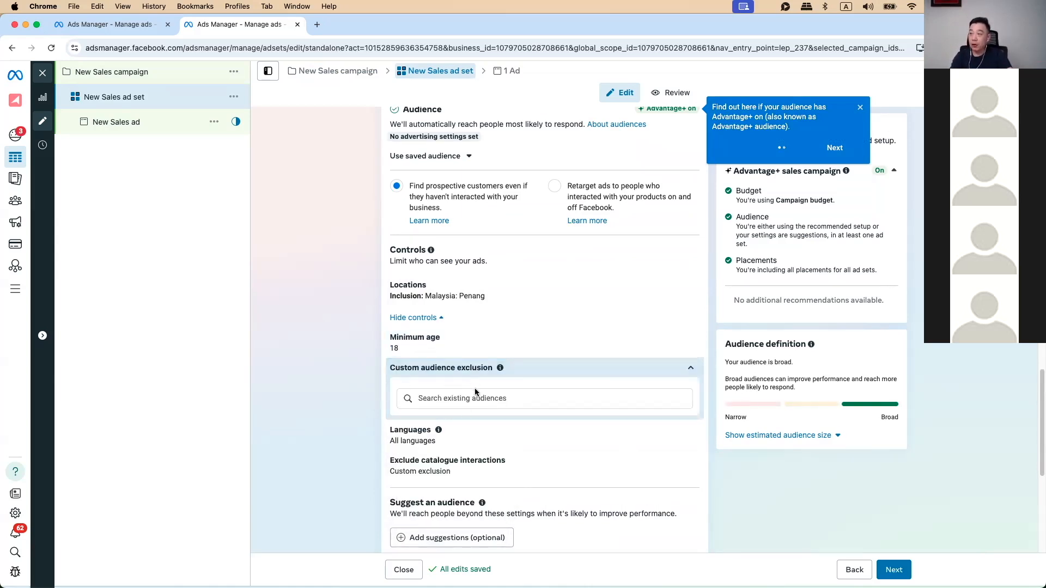
scroll(457, 403, "down", 5)
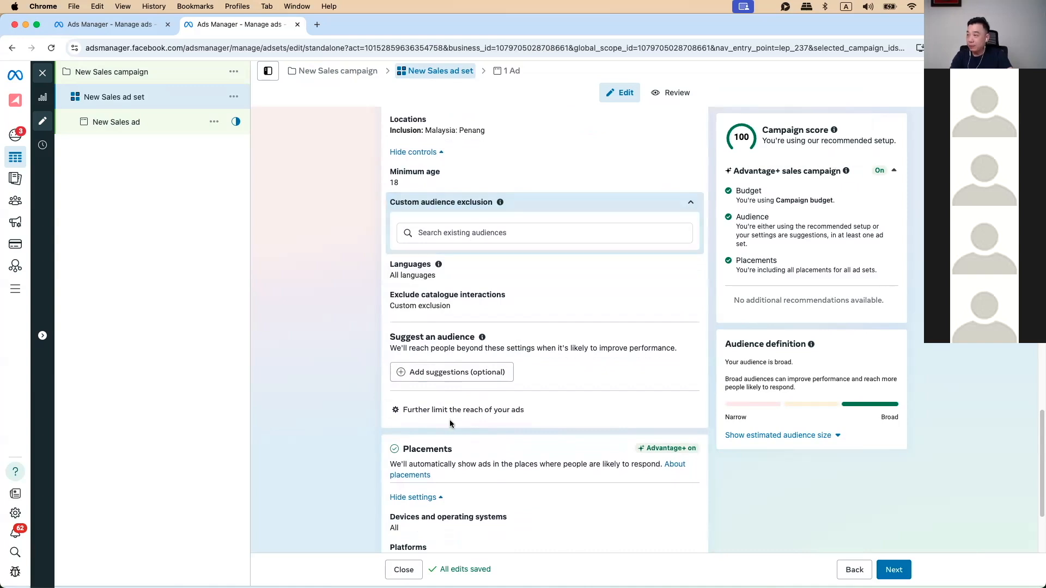
left_click(456, 300)
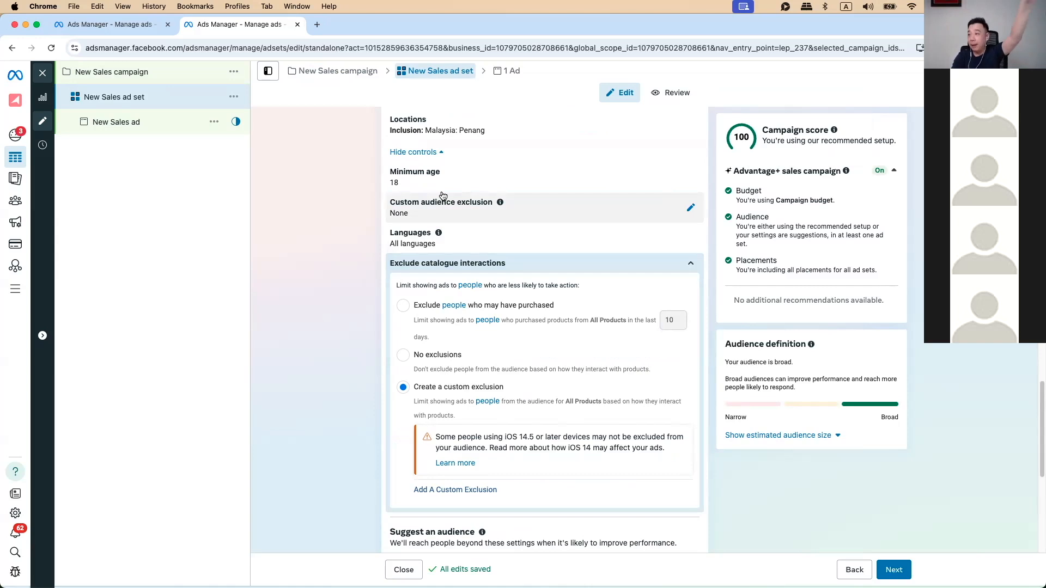
left_click(421, 310)
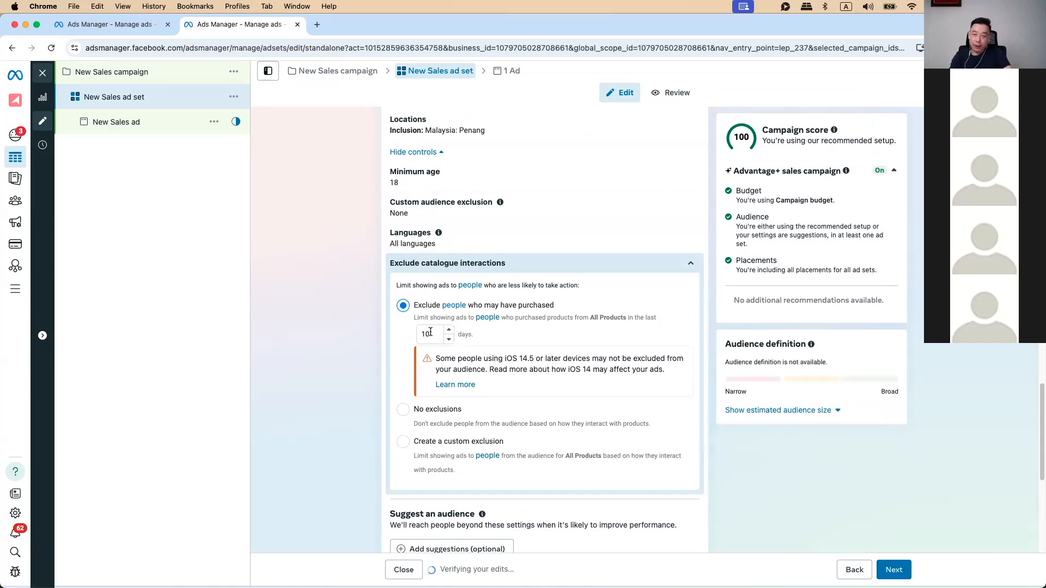
Add IG Engaged 14days and the page audience FB Engaged 14days to the custom audience exclusion.
left_click(454, 203)
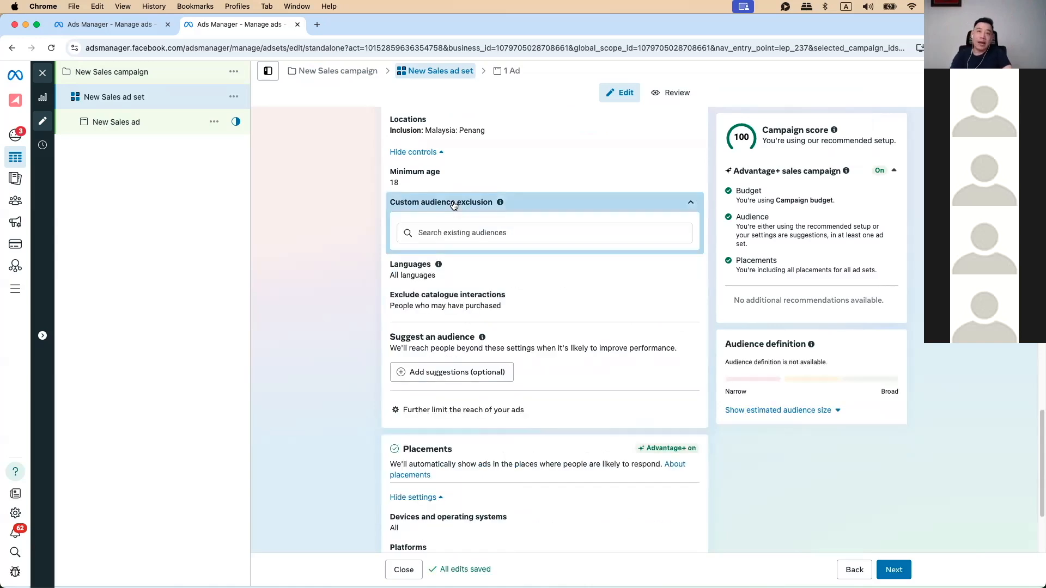
left_click(462, 232)
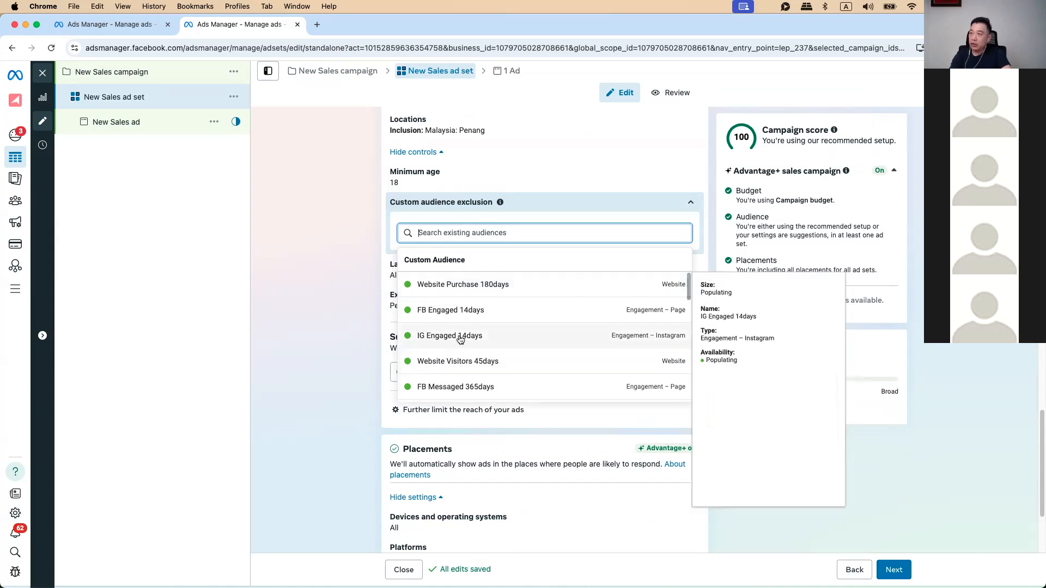
left_click(461, 338)
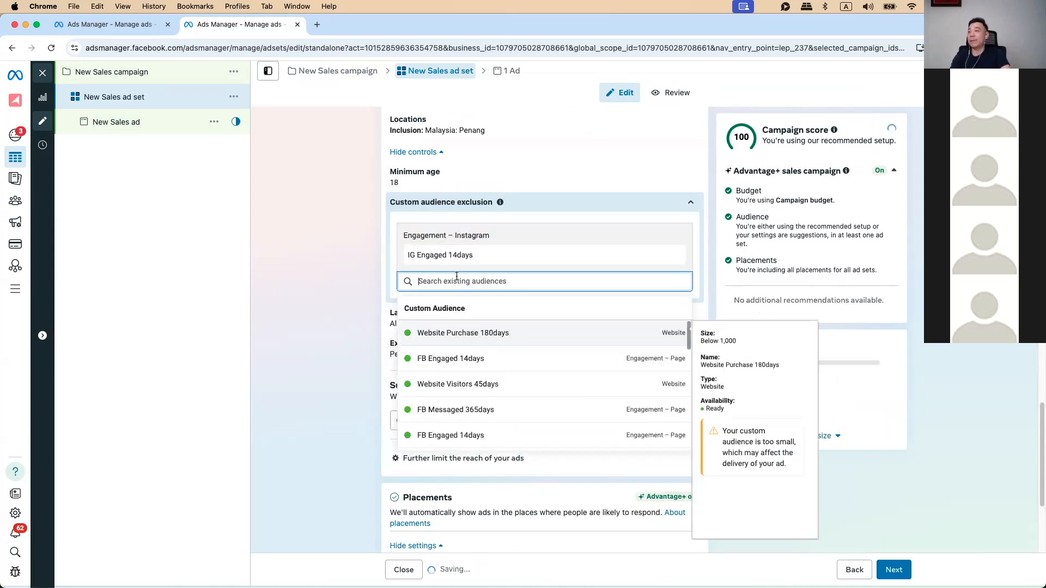
left_click(446, 359)
left_click(328, 305)
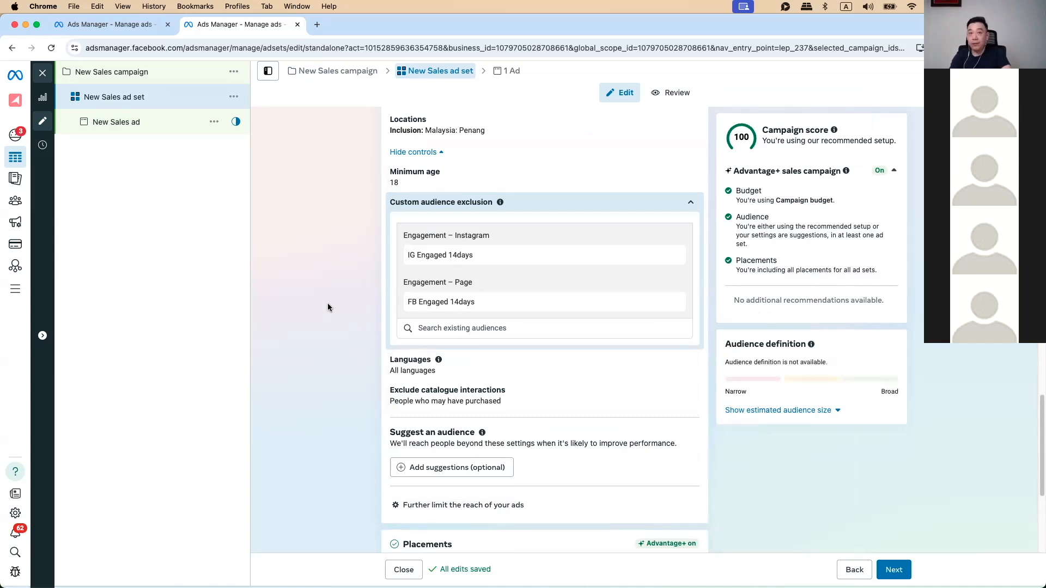
Review the catalogue interaction exclusion and the custom audience exclusion of the ad set.
scroll(328, 307, "down", 3)
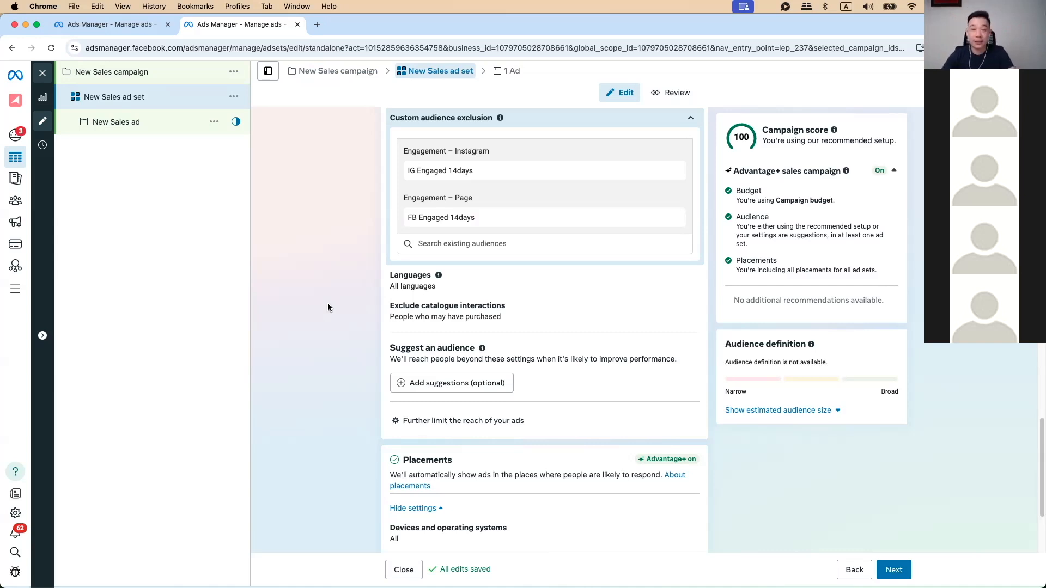
left_click(515, 314)
scroll(406, 277, "up", 3)
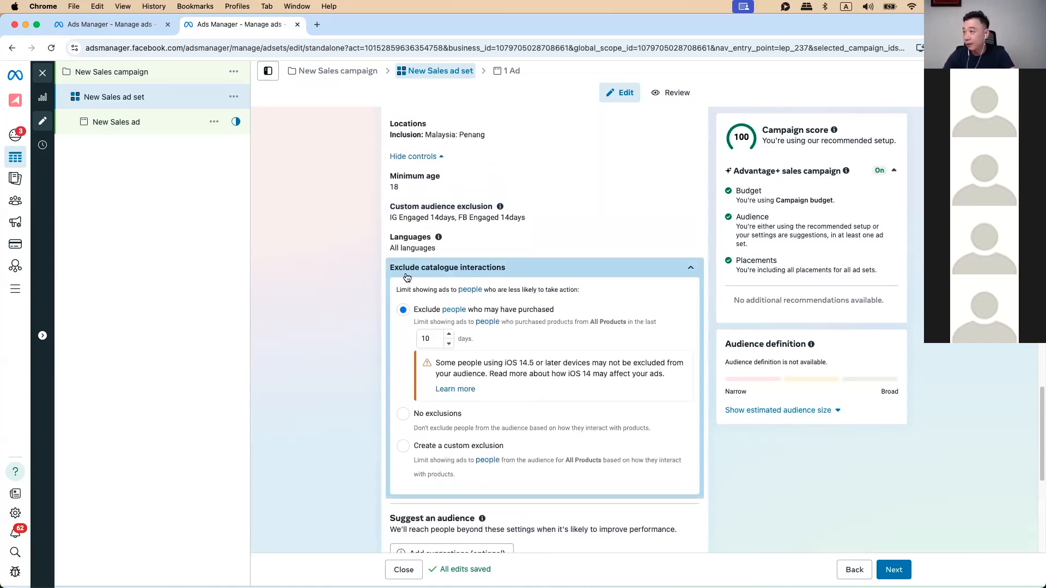
left_click(461, 223)
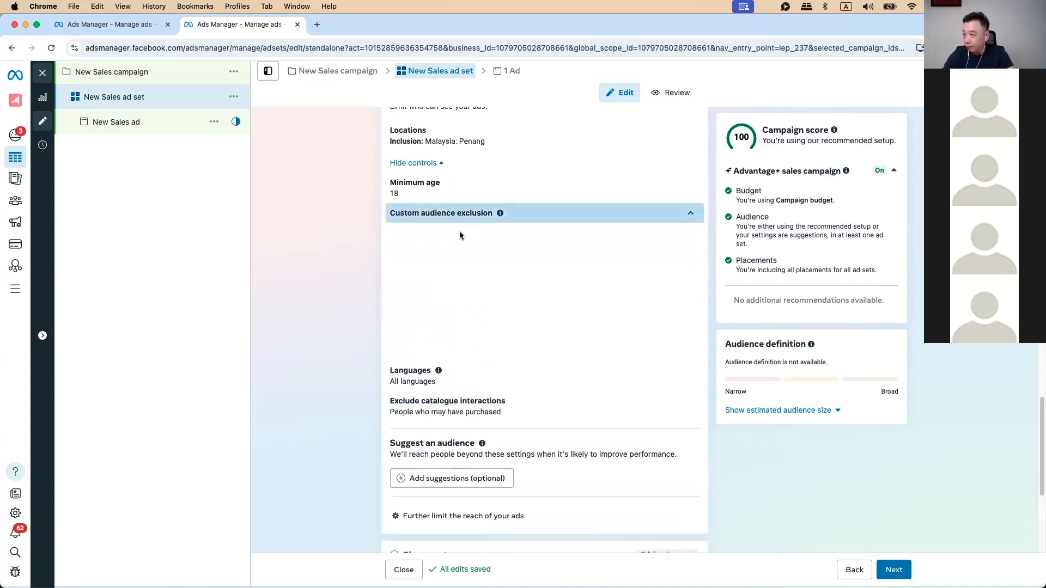
Examine the devices and operating systems options in the ad set's placement settings.
scroll(331, 366, "down", 5)
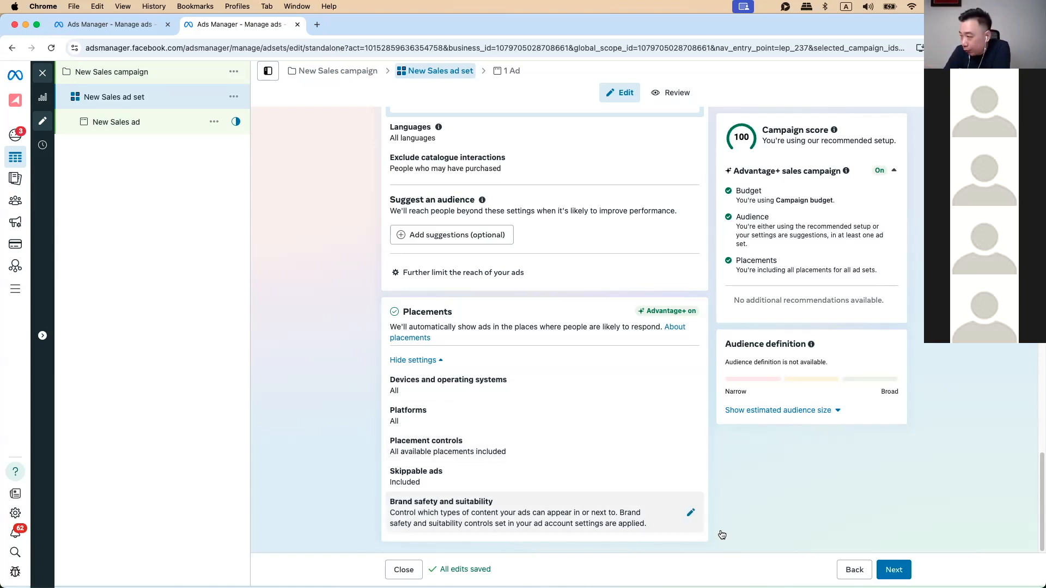
left_click(469, 388)
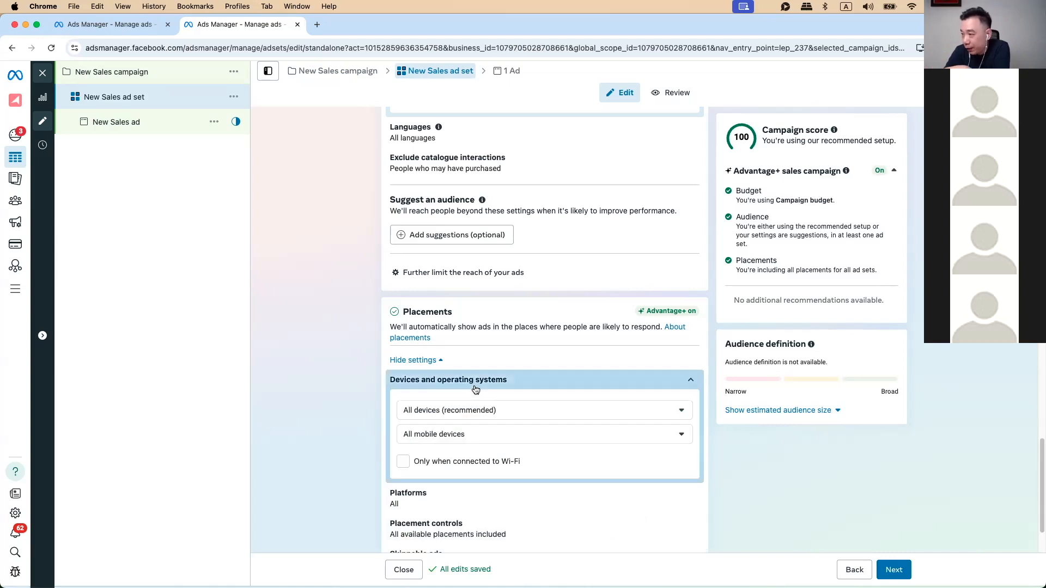
left_click(475, 432)
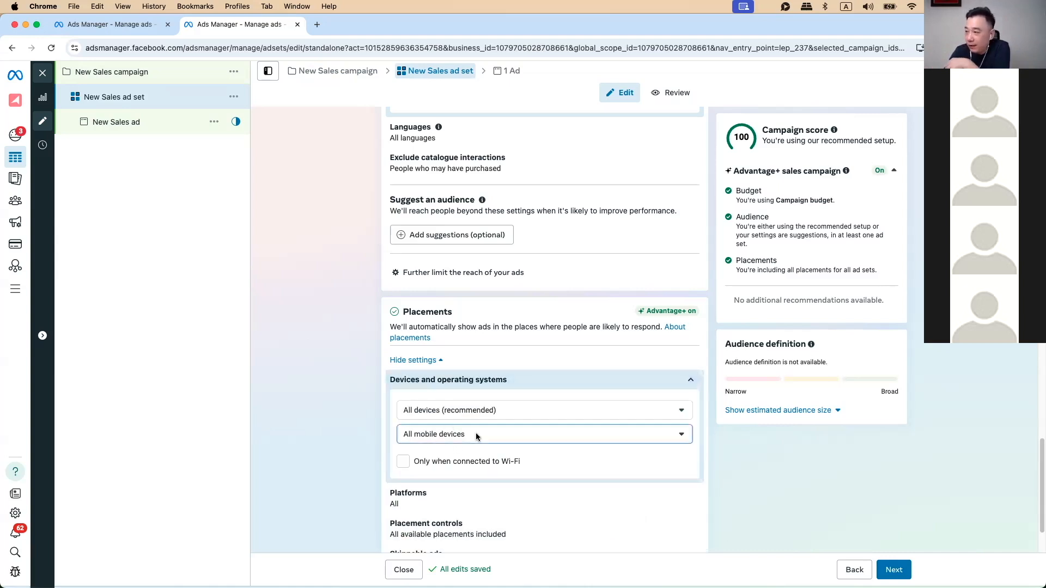
left_click(360, 418)
scroll(444, 502, "down", 1)
scroll(444, 502, "down", 1)
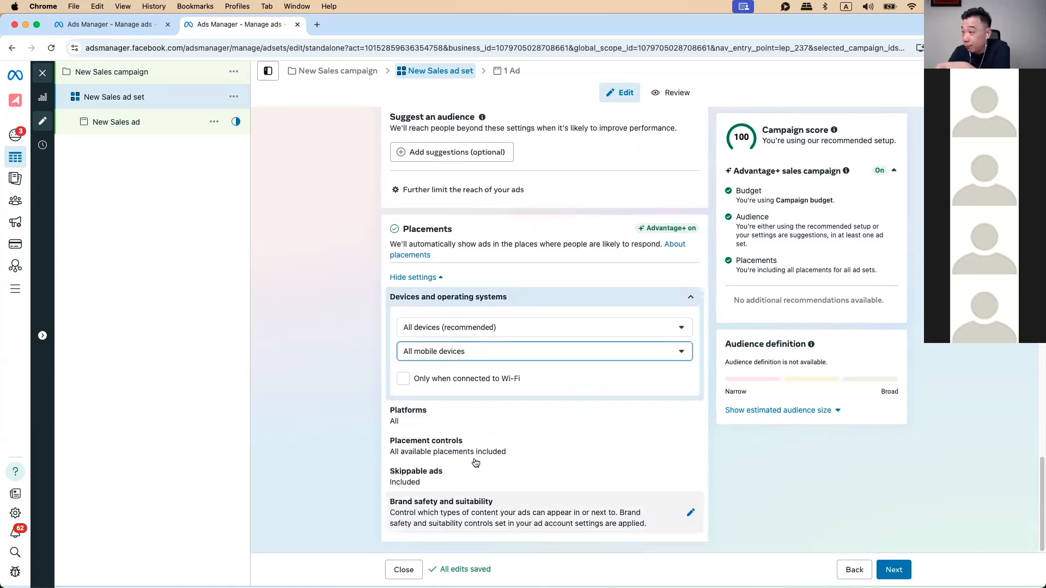
Review the platforms and the full list of placement controls for the ad set.
left_click(500, 439)
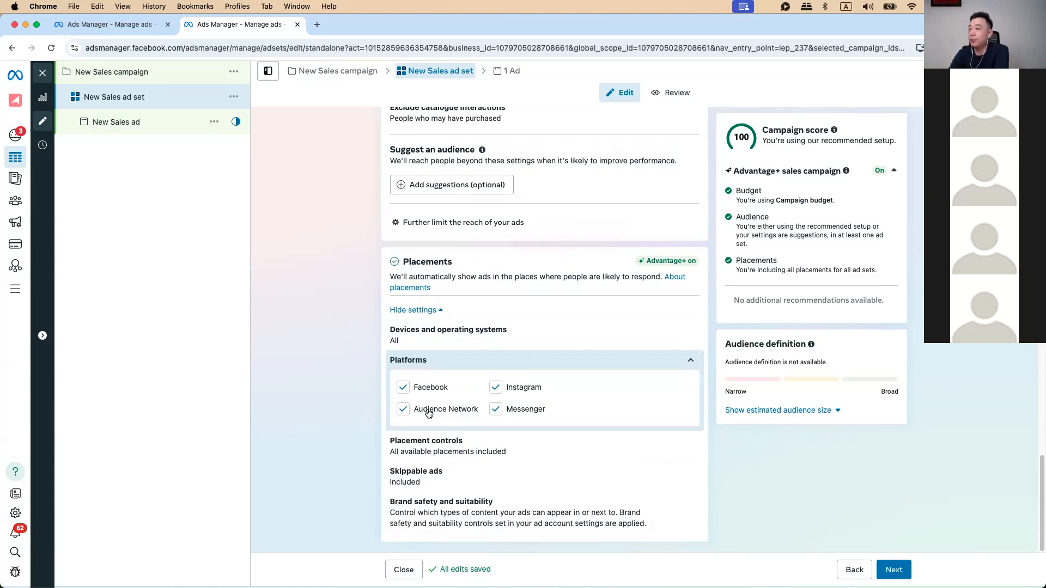
left_click(426, 442)
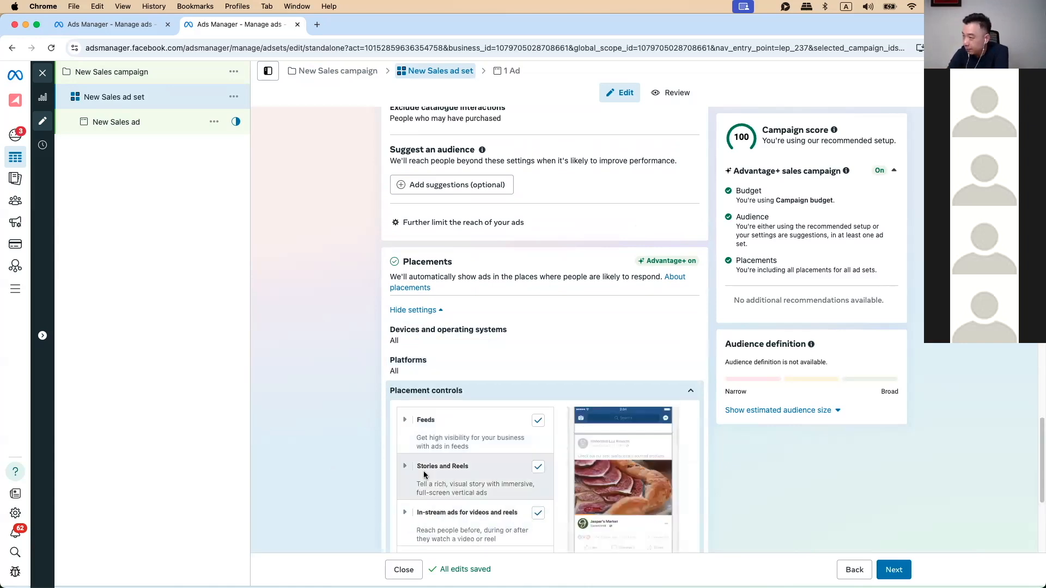
scroll(424, 471, "down", 3)
scroll(424, 471, "down", 1)
scroll(410, 351, "down", 1)
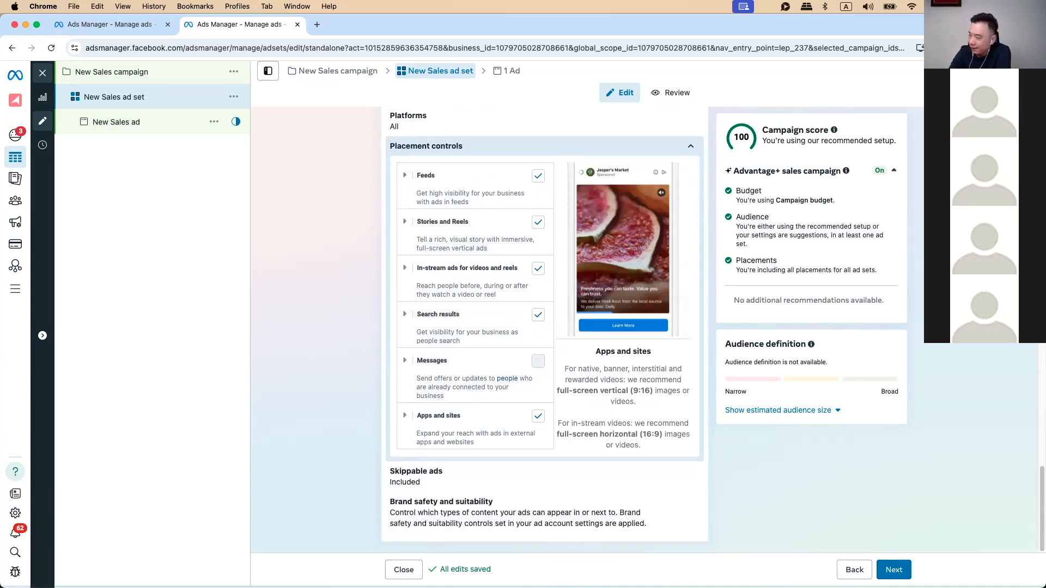
Proceed to the New Sales ad and review its settings from identity and destination through Advantage+ creative to tracking.
left_click(890, 570)
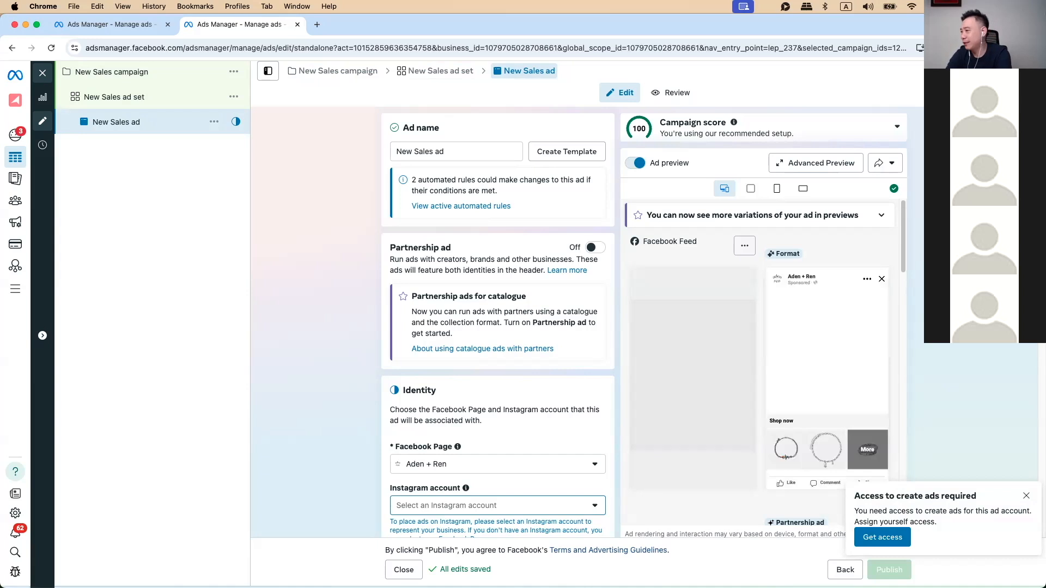
scroll(485, 337, "down", 5)
scroll(483, 335, "down", 10)
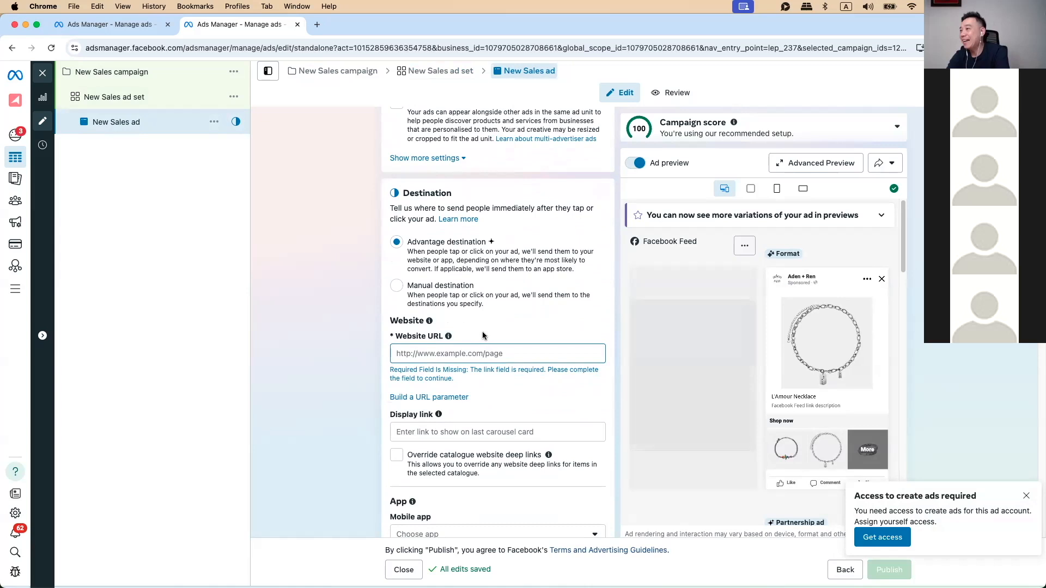
scroll(483, 336, "down", 20)
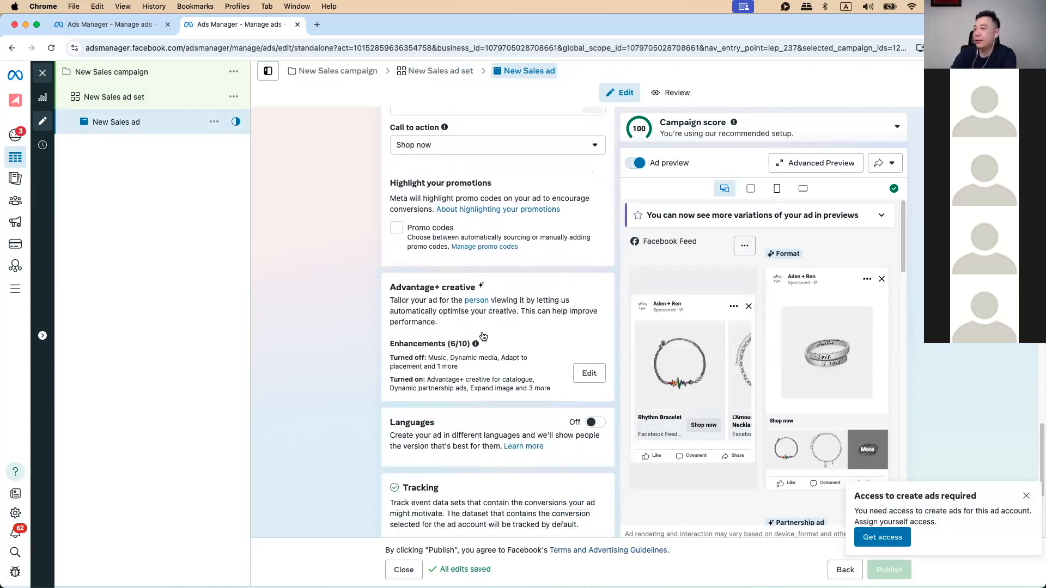
scroll(482, 336, "down", 5)
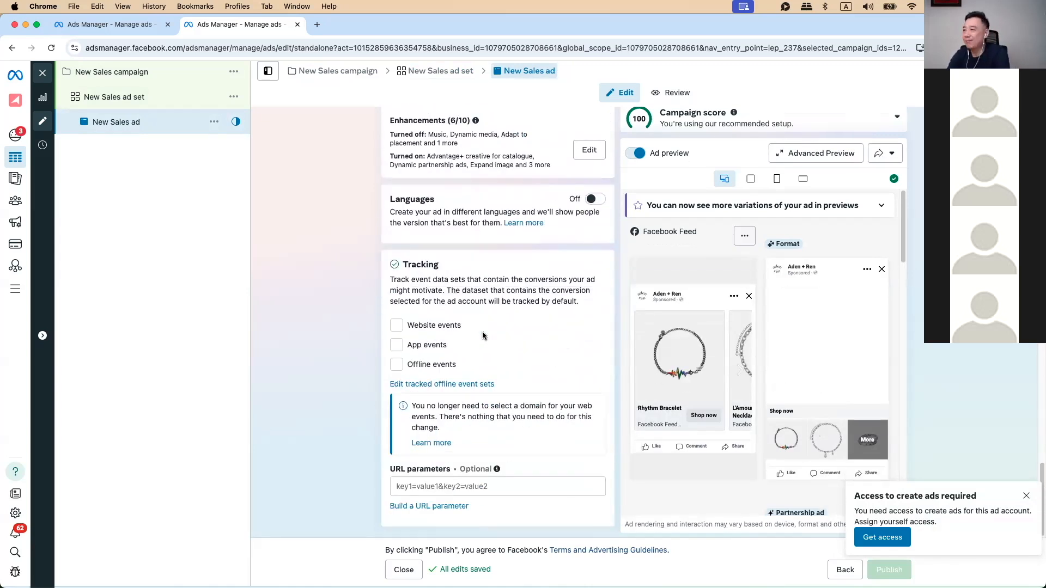
Switch to the ASC Workshop 2025 presentation in Keynote and show the ASC Myths slide.
key("ctrl+Up")
left_click(198, 216)
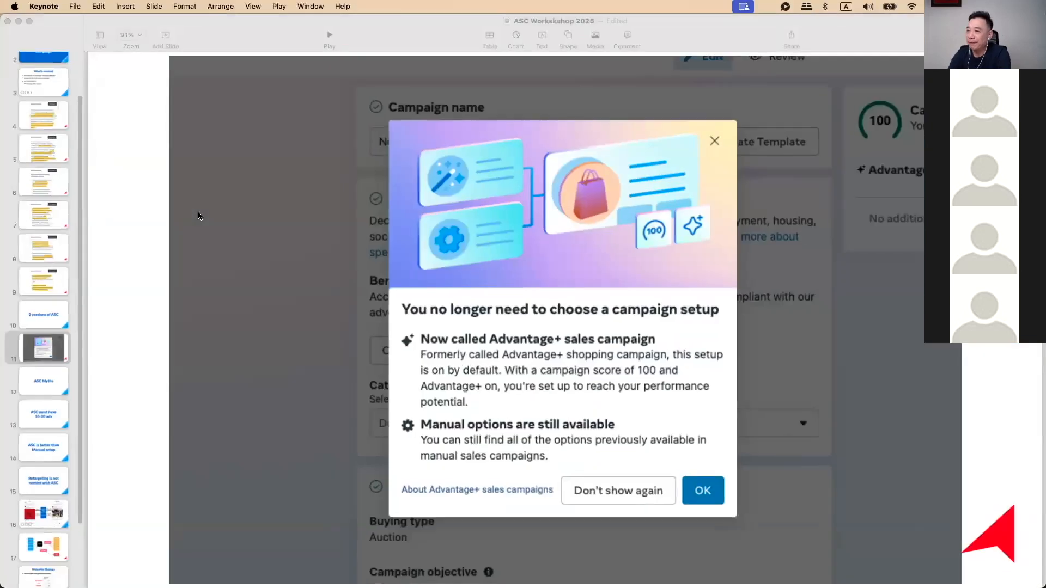
key("Down")
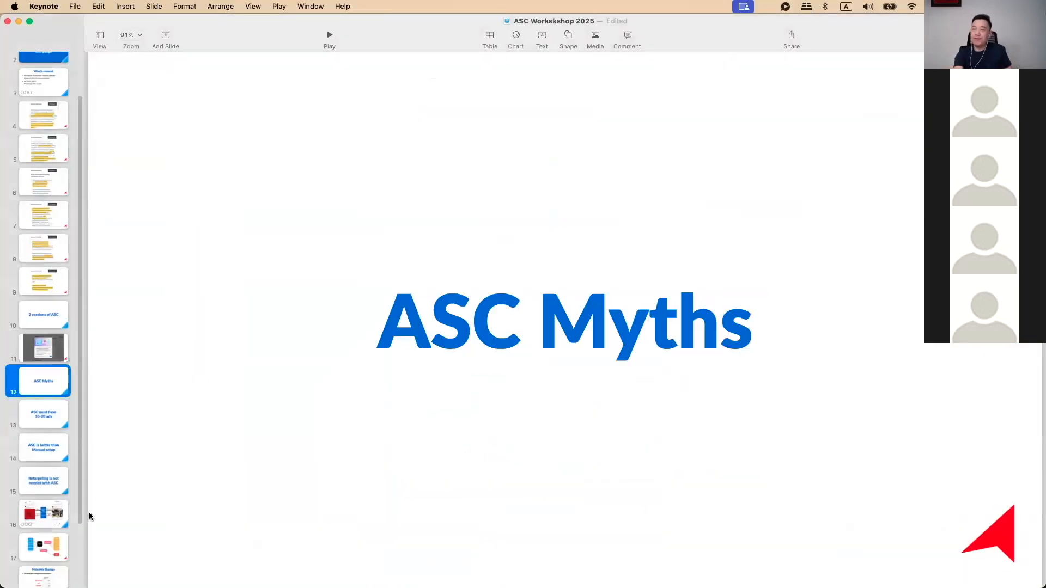